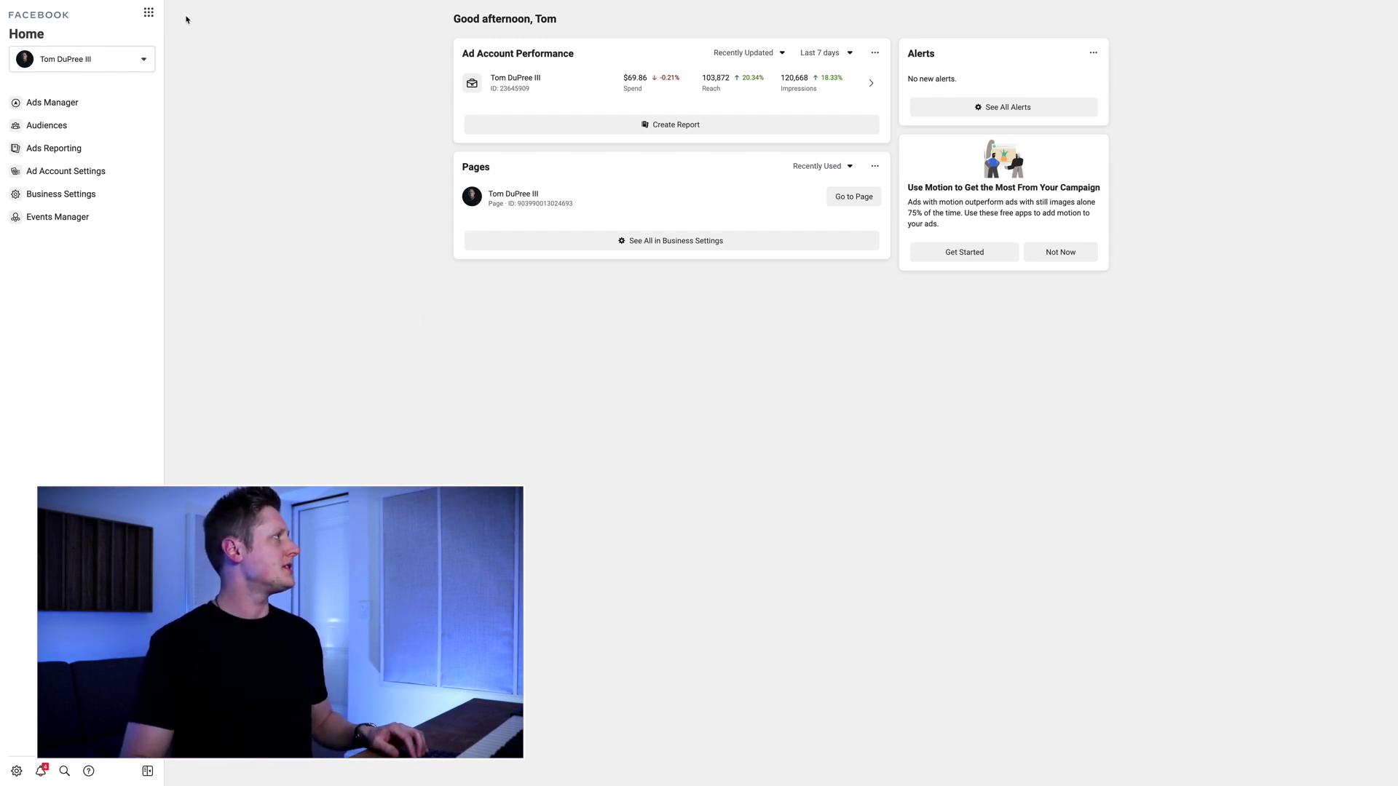
Go to Events Manager through the Business Tools shortcuts to see the main pixel's 28-day activity
left_click(148, 15)
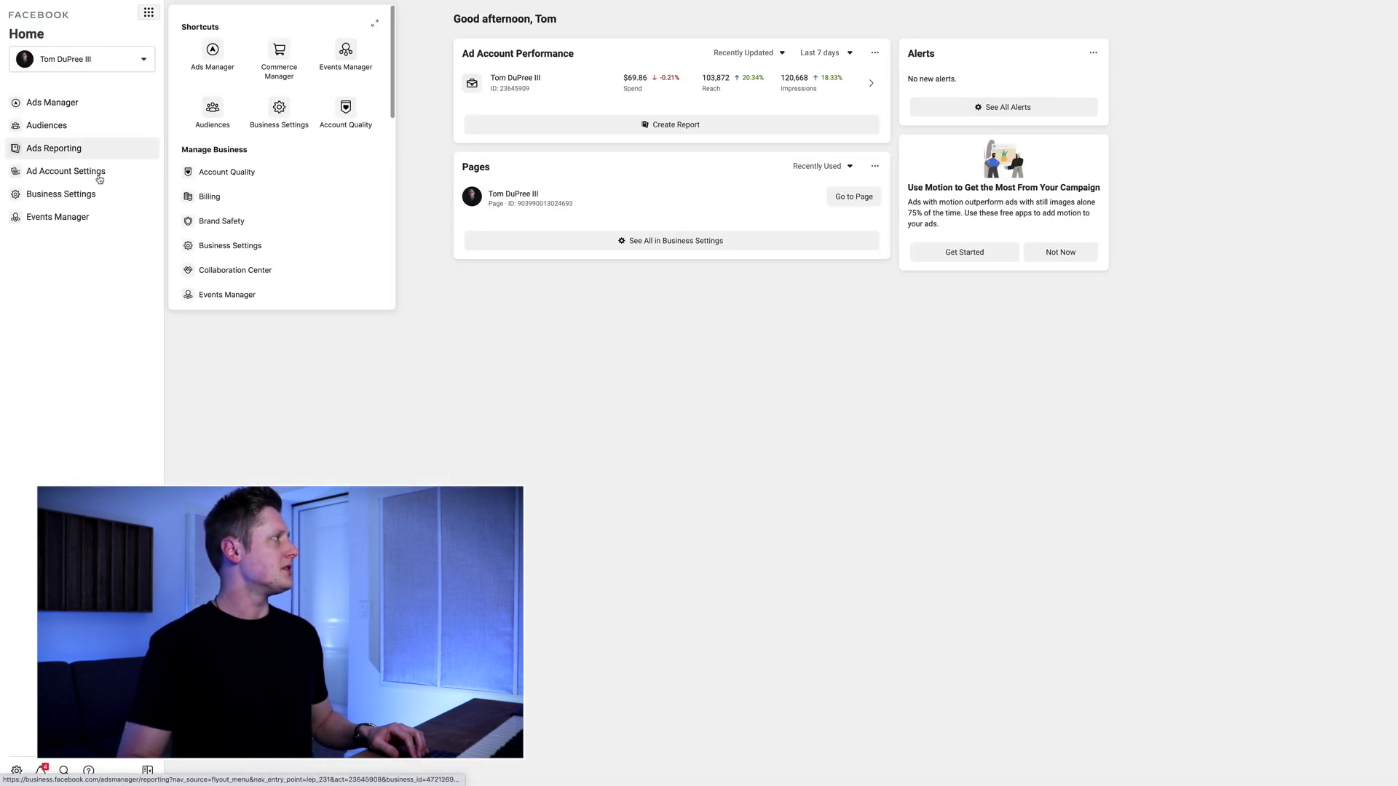
left_click(342, 56)
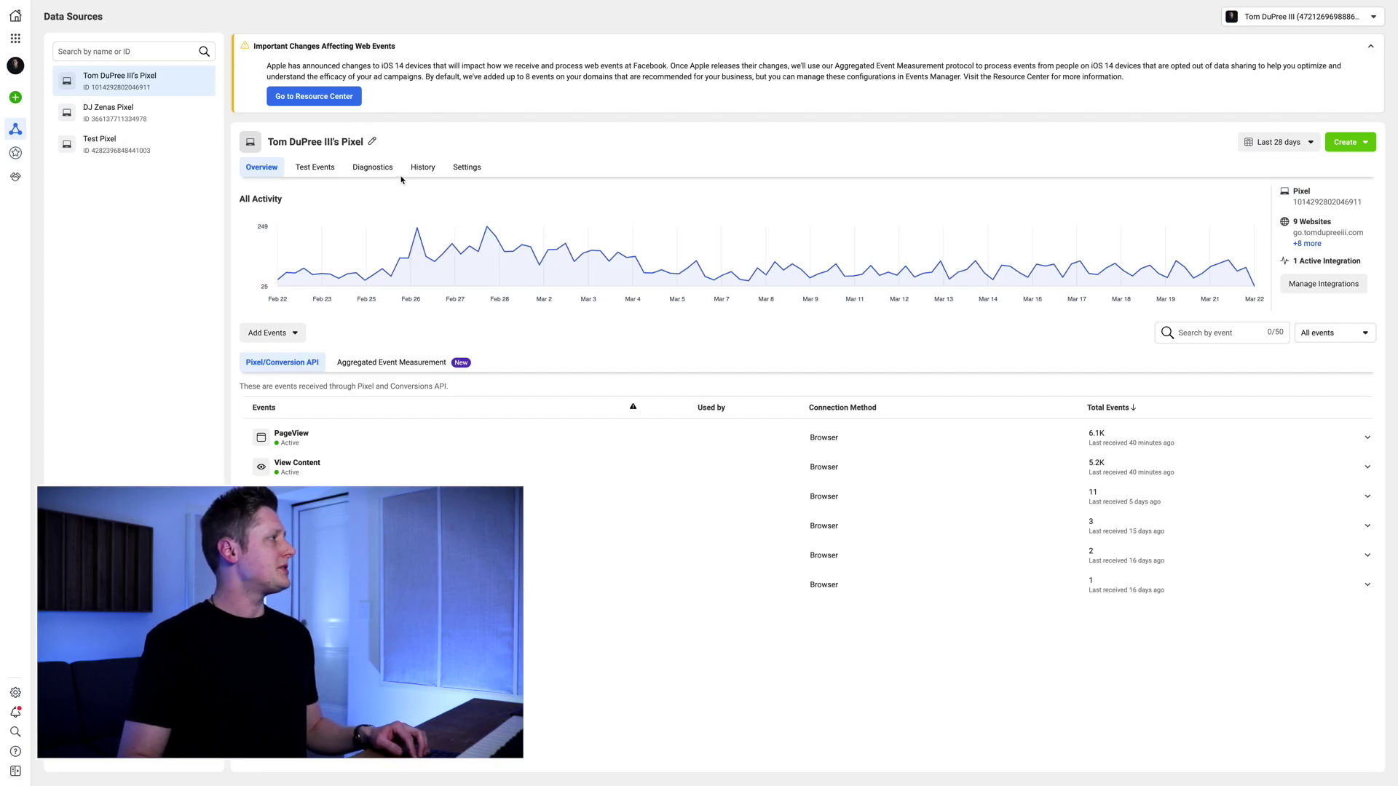
Expand the verified domain's web event configuration under Aggregated Event Measurement and begin editing its events
left_click(405, 364)
left_click(807, 416)
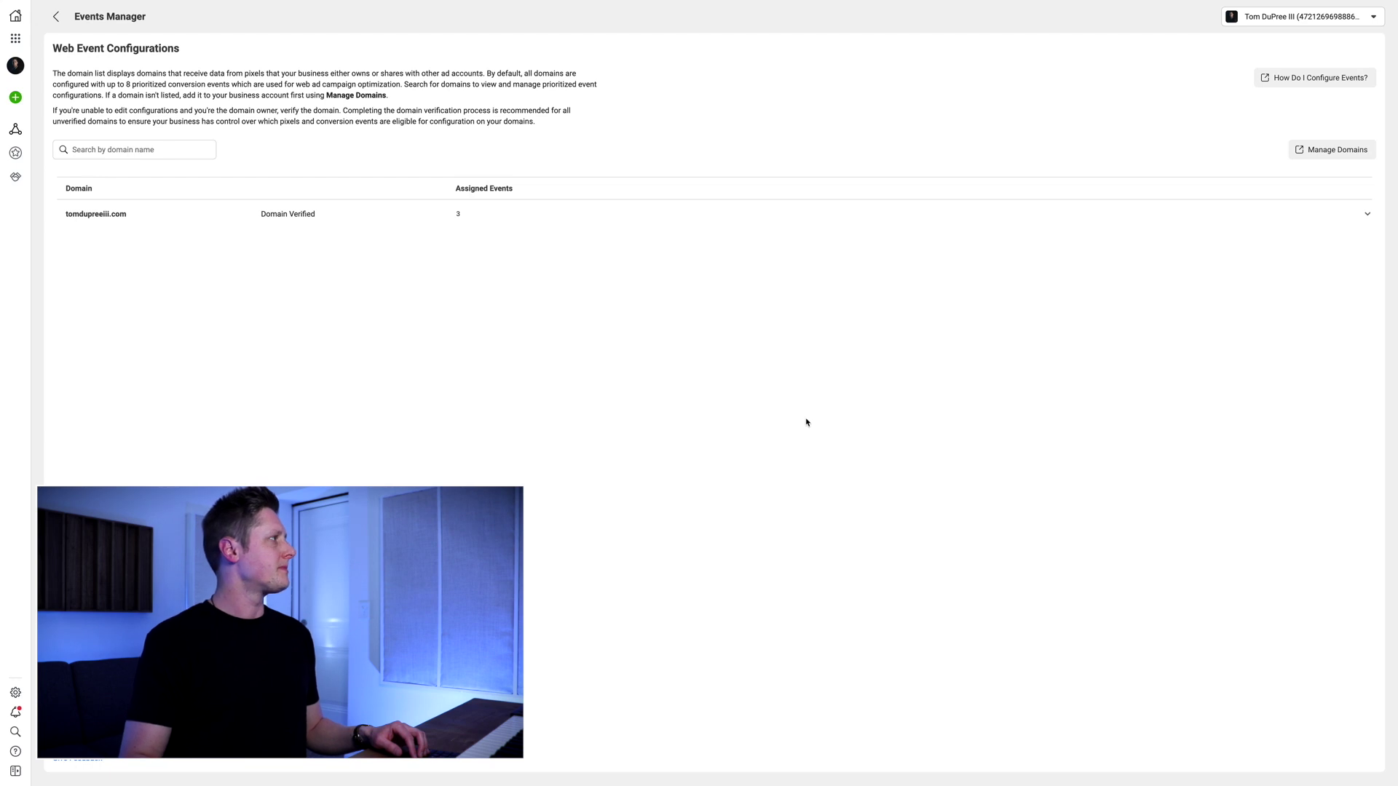
left_click(306, 214)
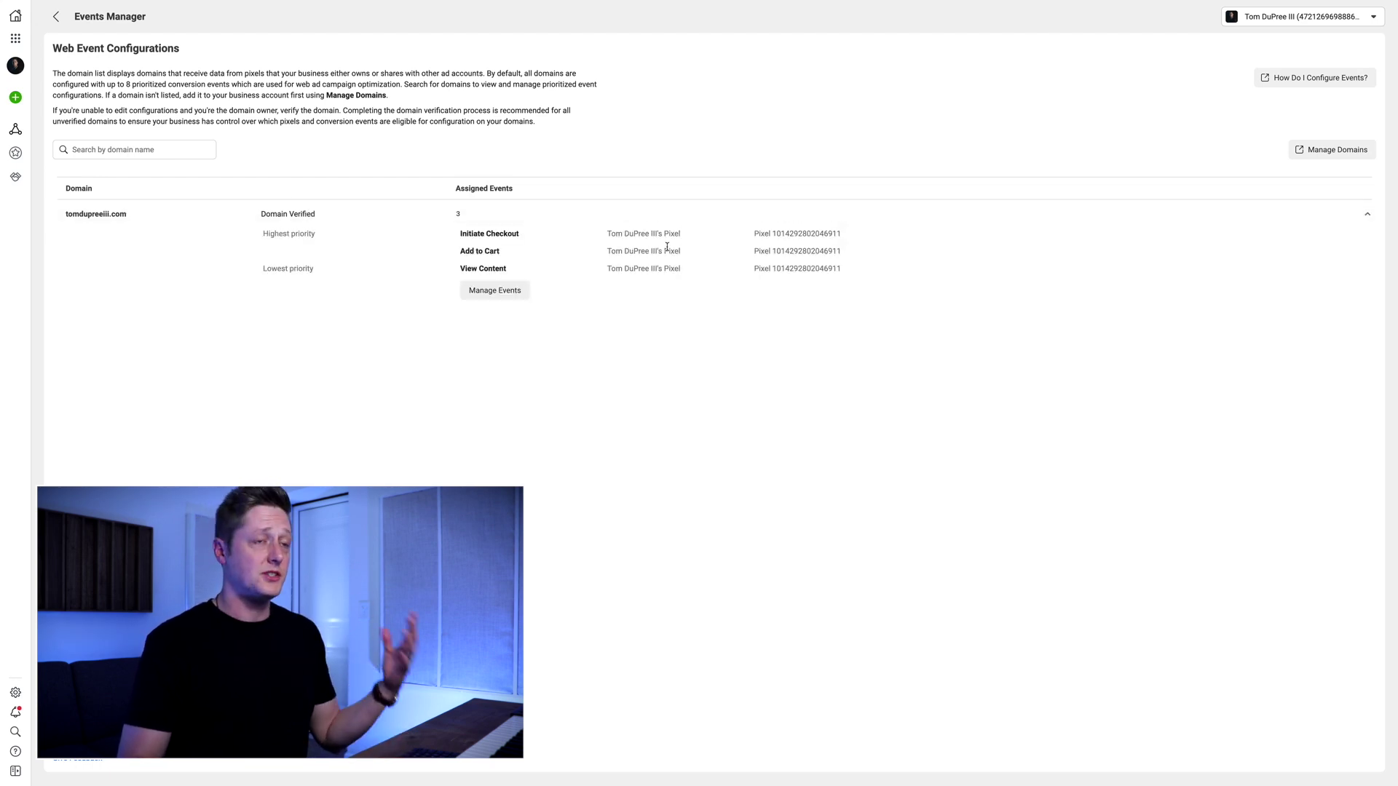
left_click(502, 292)
left_click(839, 335)
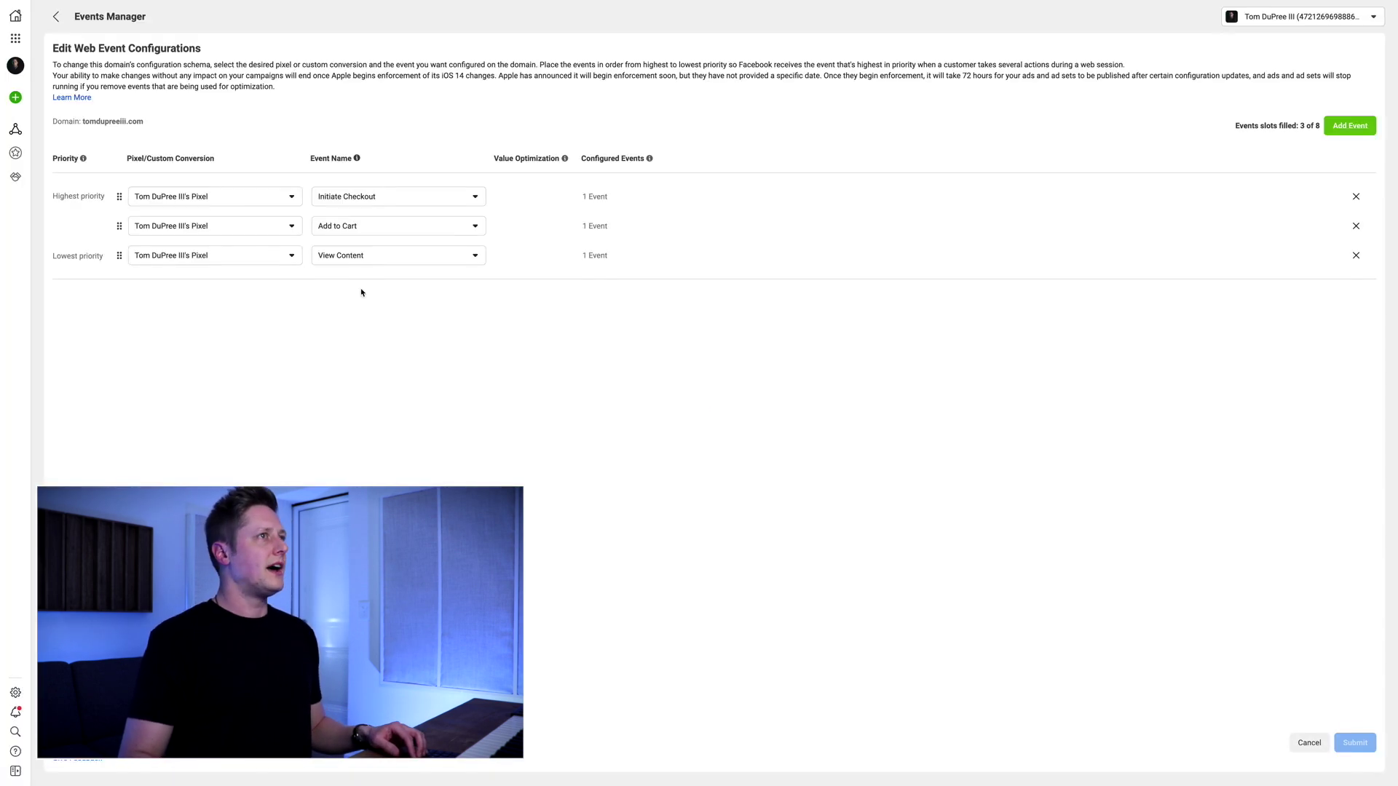
Try adding a fourth event row with the main pixel, then cancel without saving
left_click(1351, 126)
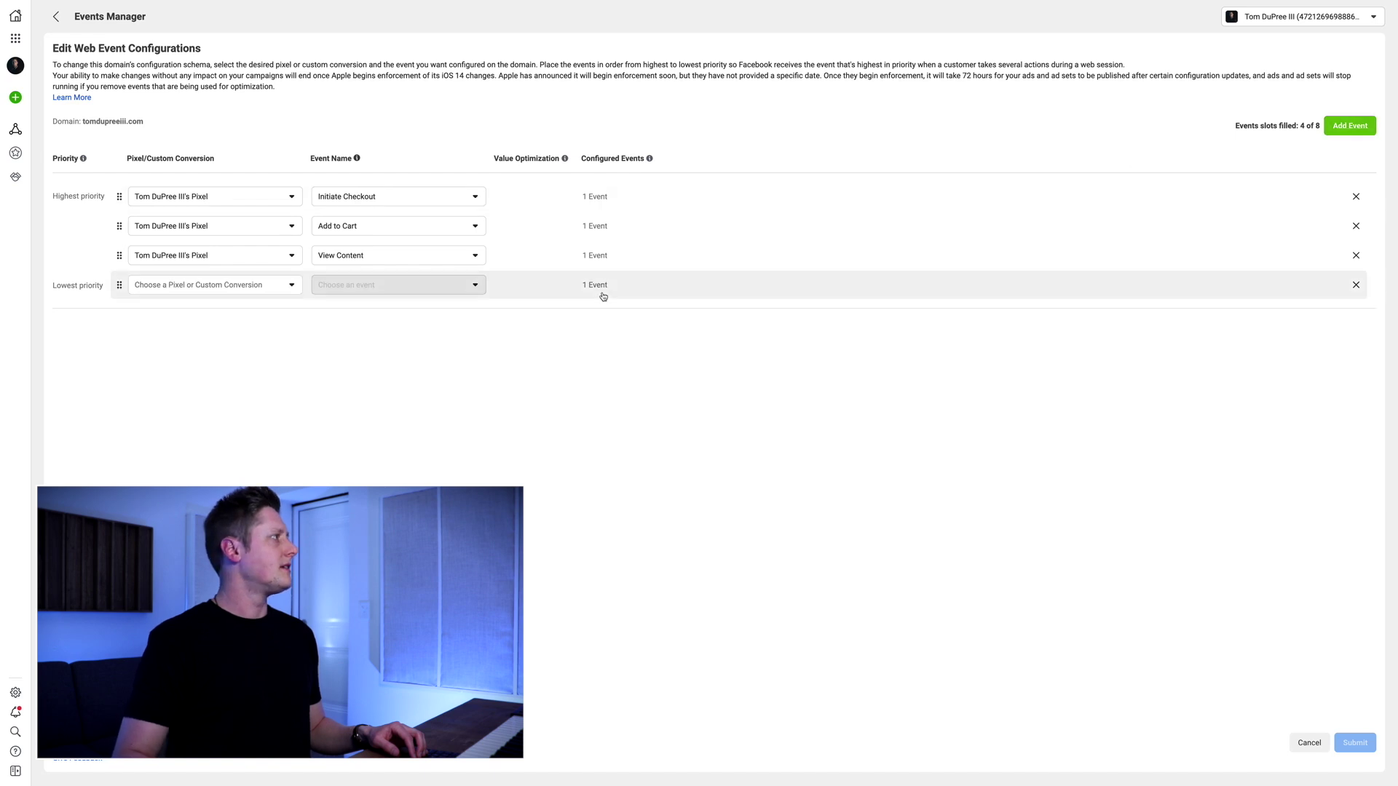
left_click(290, 290)
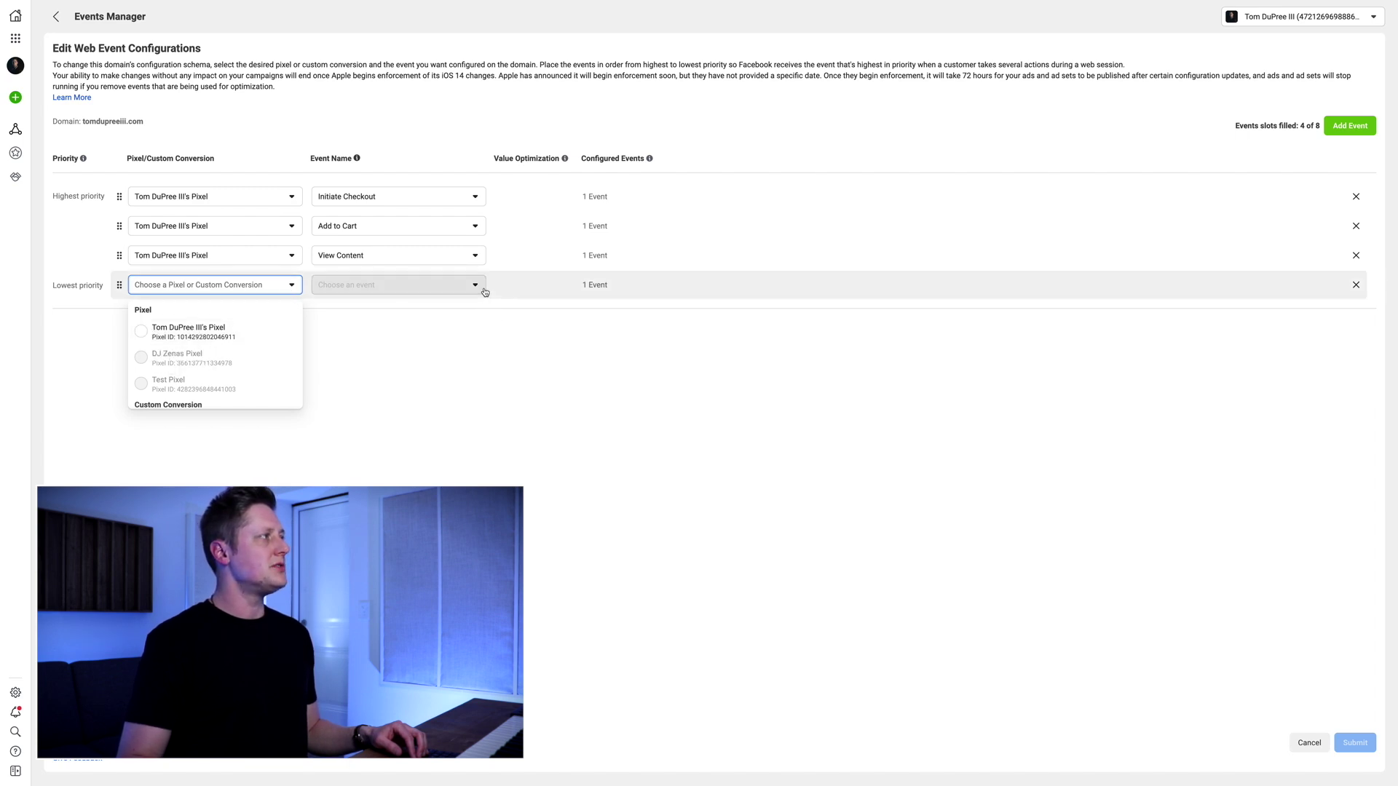
left_click(265, 332)
left_click(451, 289)
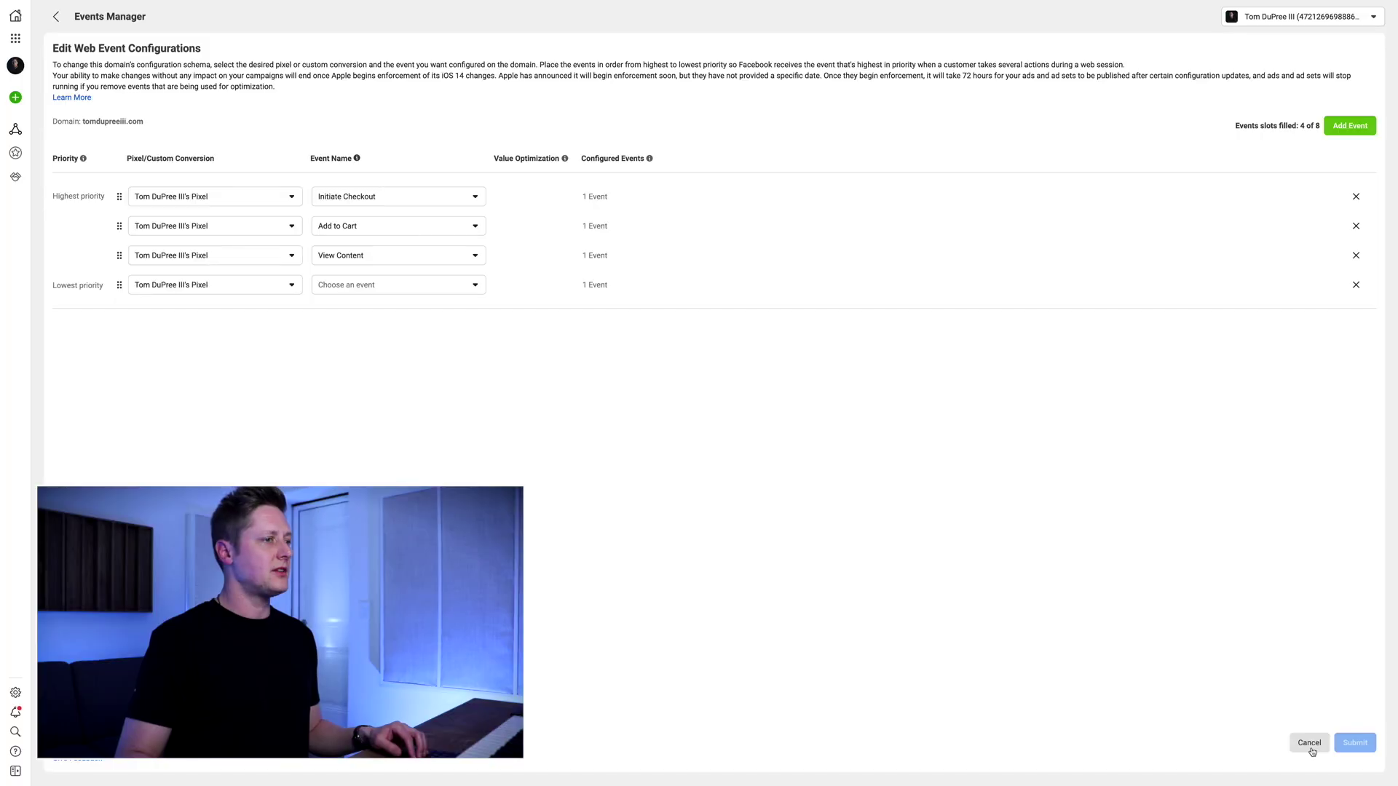
left_click(1309, 741)
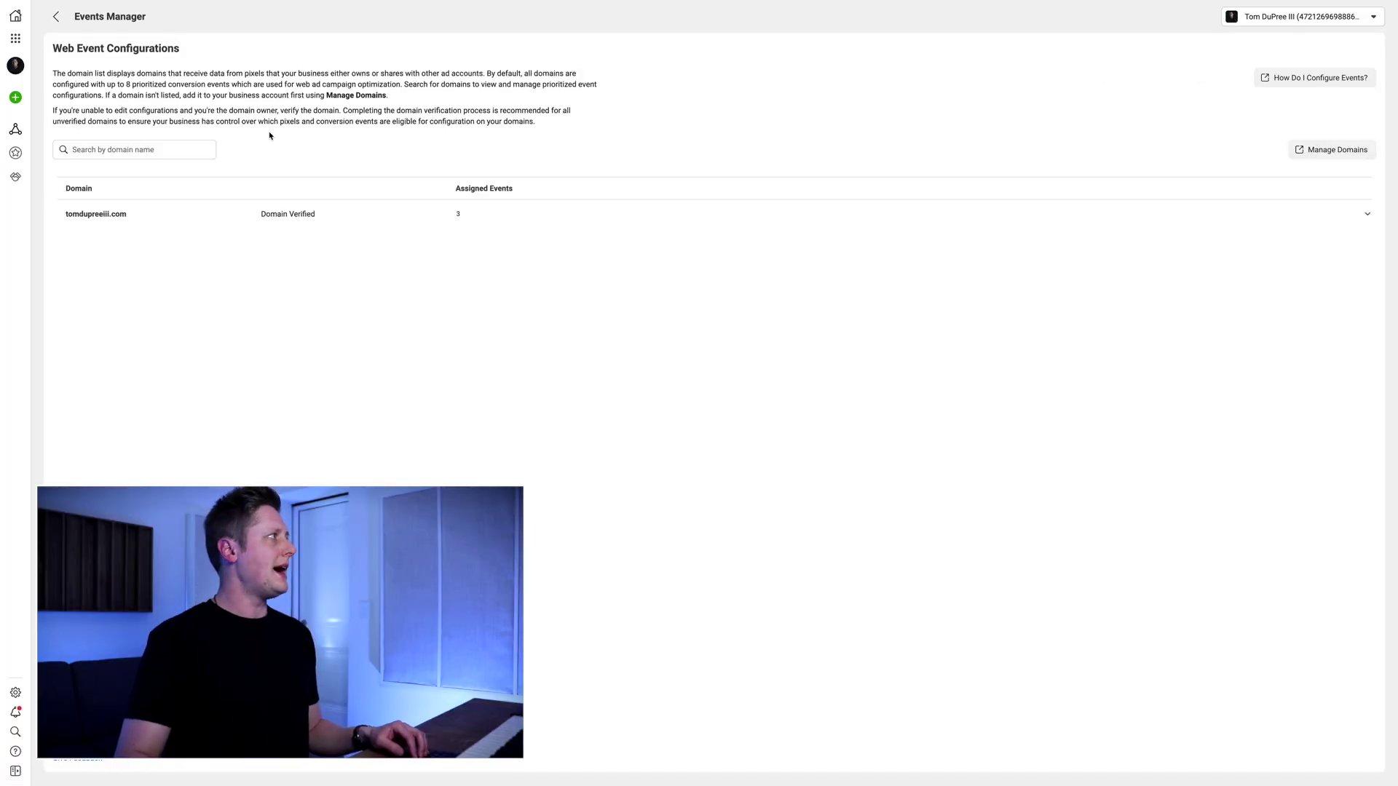
mouse_move(18, 115)
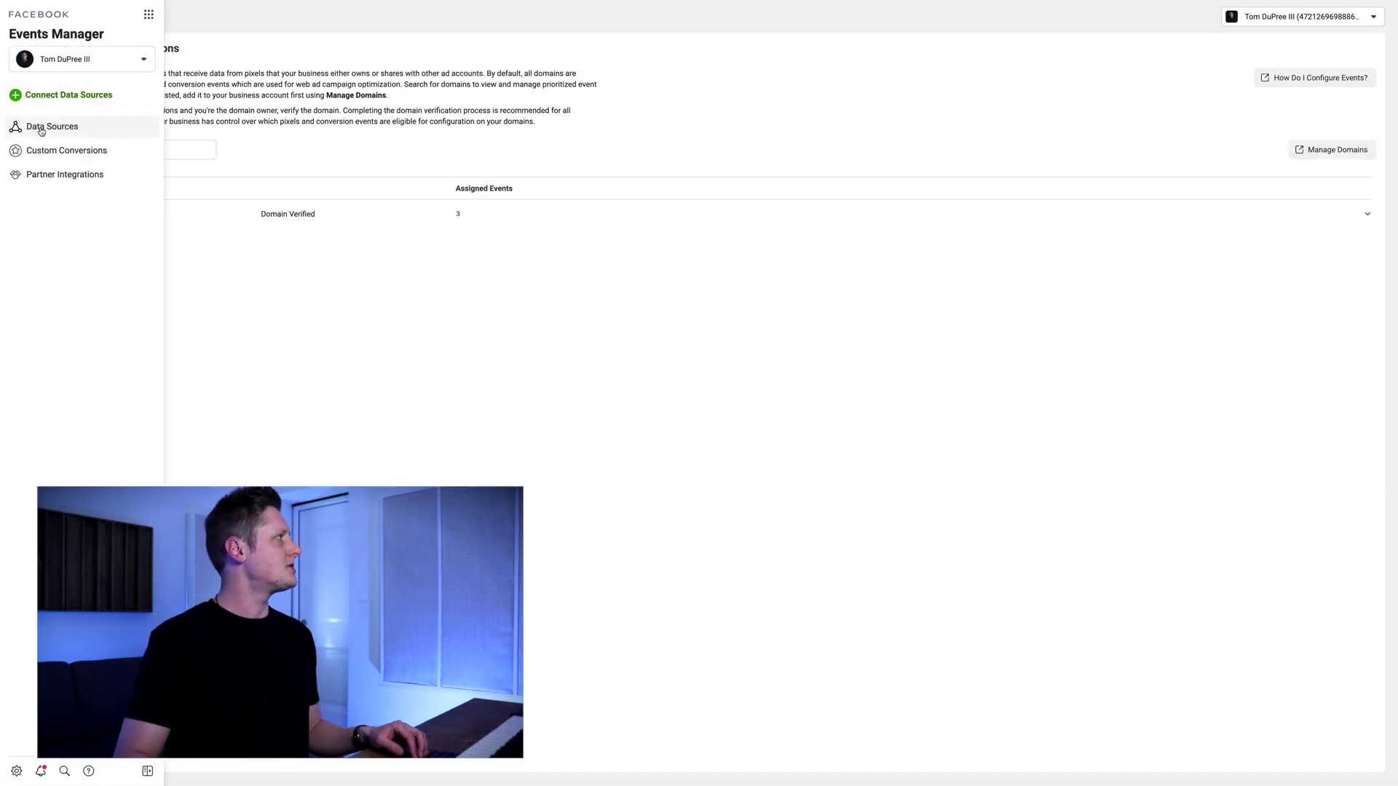
Check the Test Pixel's setup without connecting it, then reopen the main pixel's domain event configuration
left_click(42, 129)
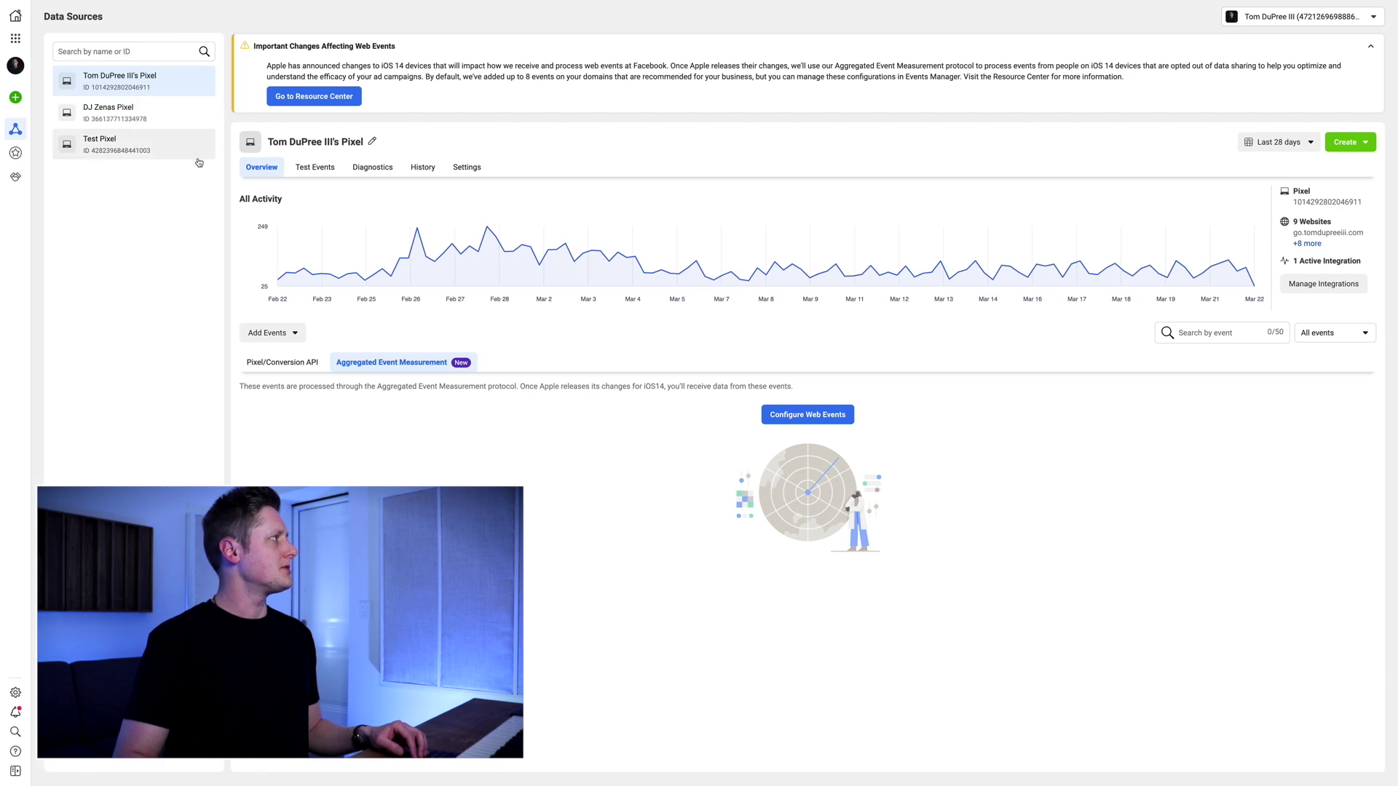
left_click(116, 149)
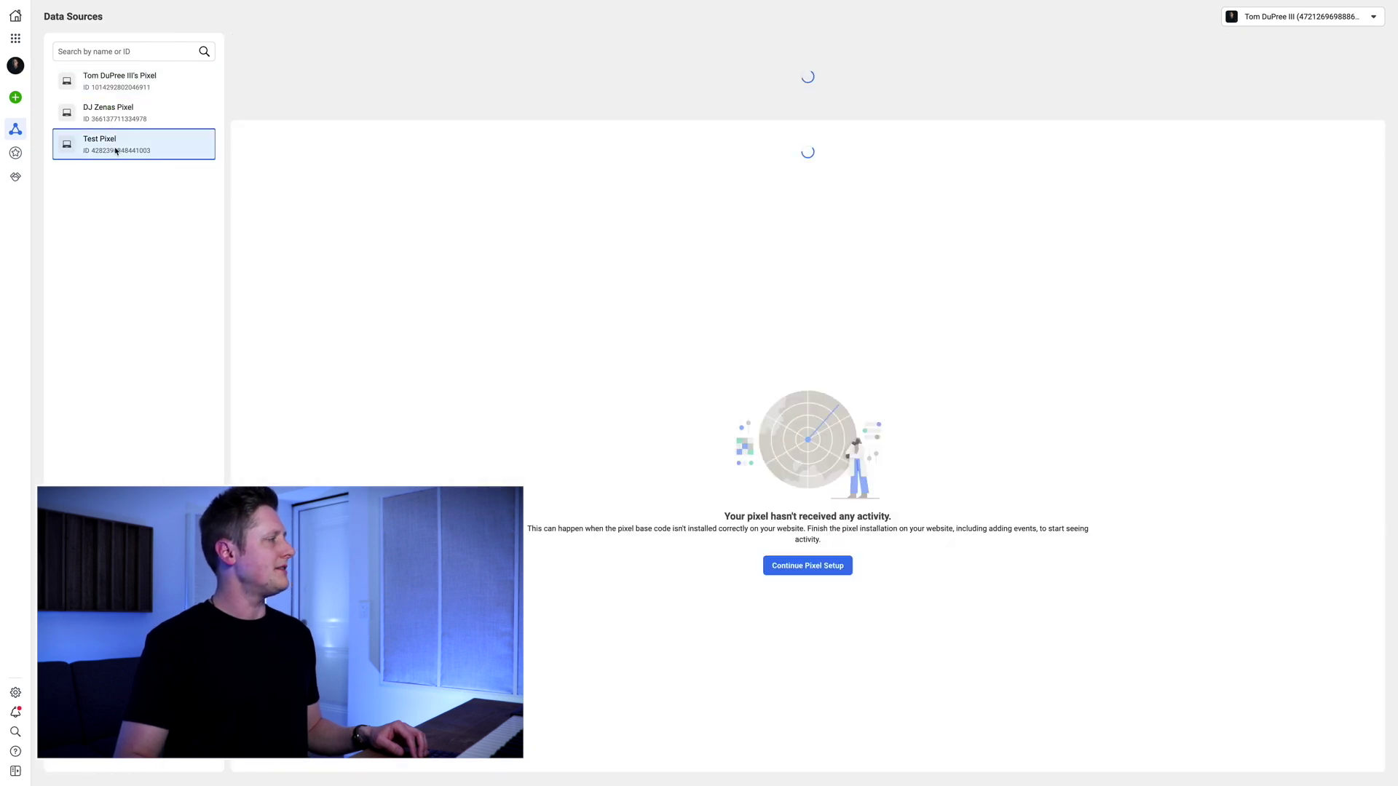
left_click(814, 572)
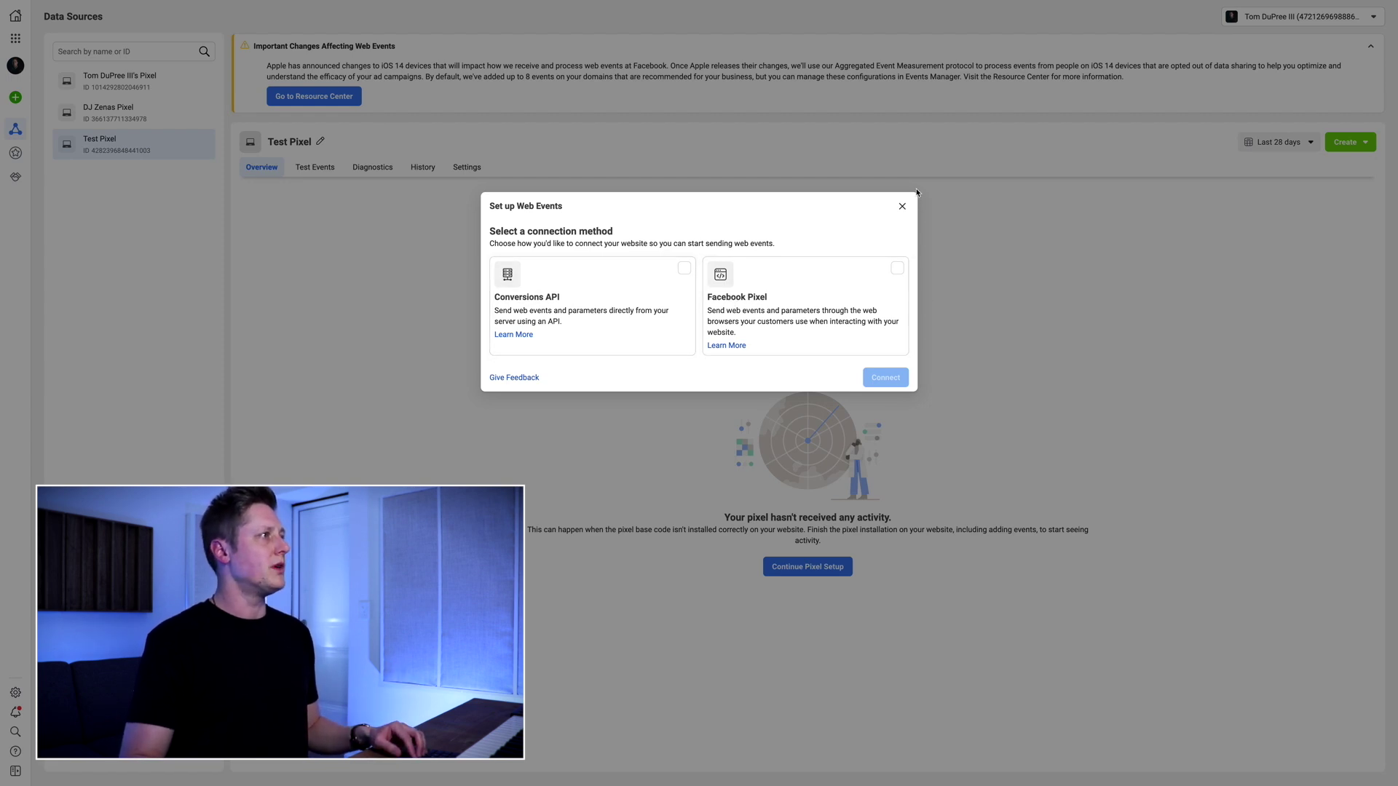
left_click(902, 208)
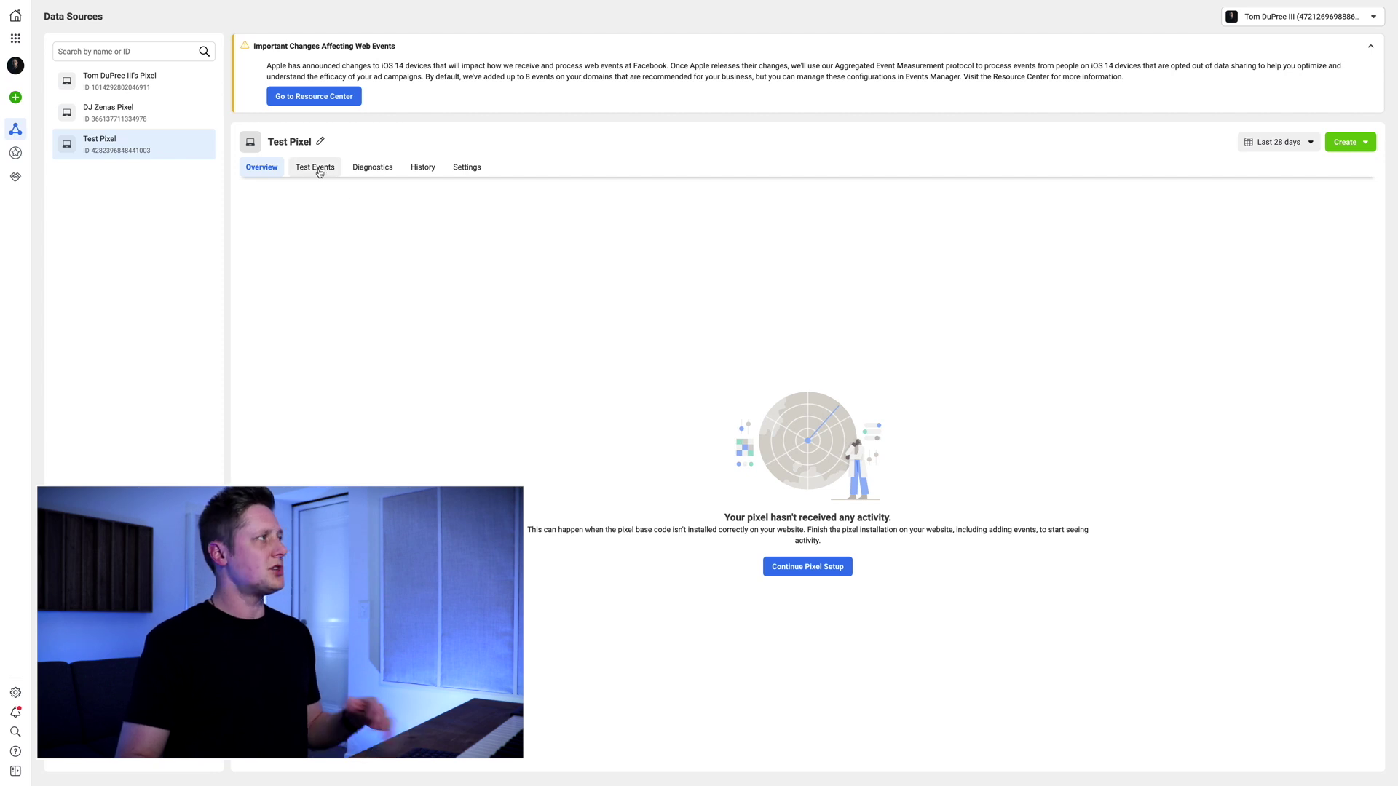
left_click(129, 82)
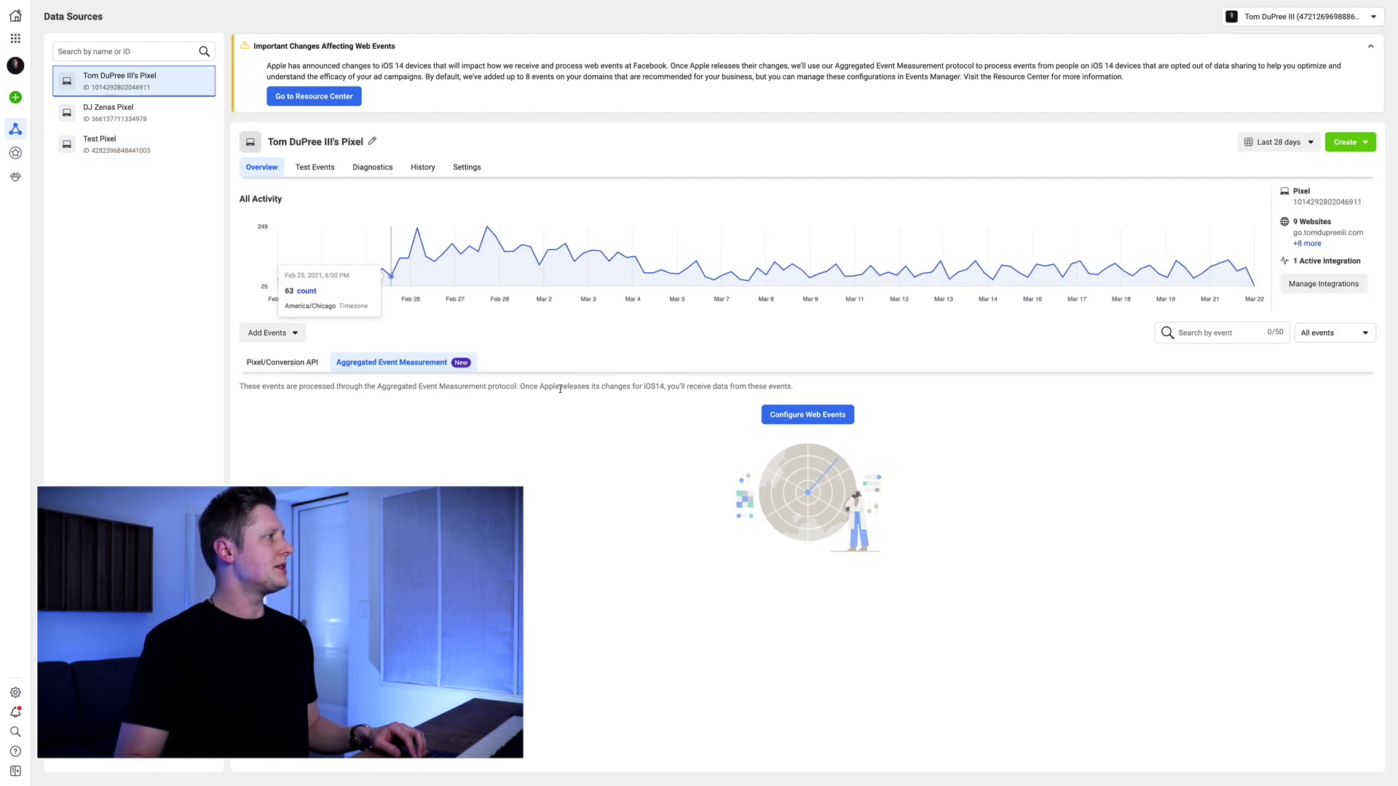
left_click(824, 422)
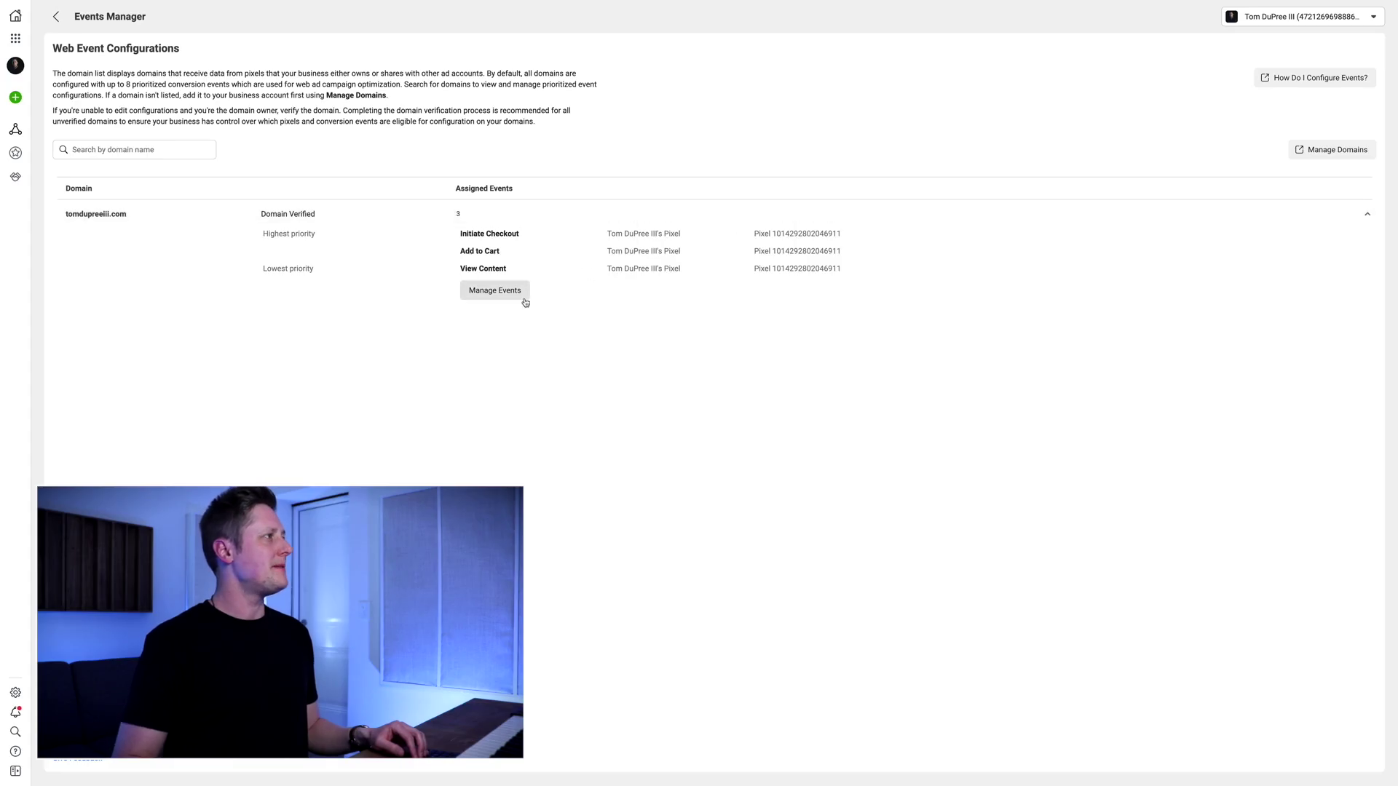
Start editing the domain's events, view the lowest-priority pixel options, then return to Data Sources
left_click(495, 291)
left_click(836, 331)
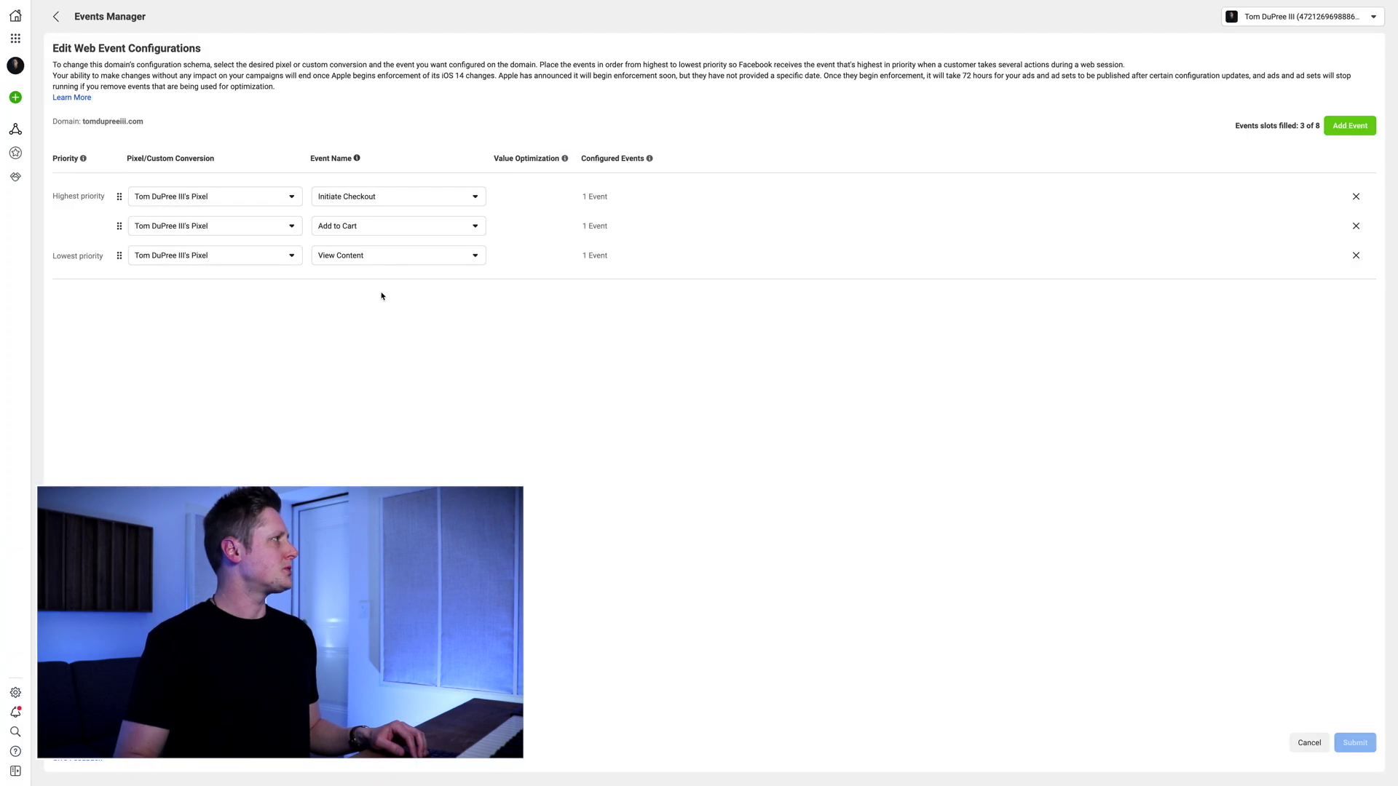
left_click(287, 258)
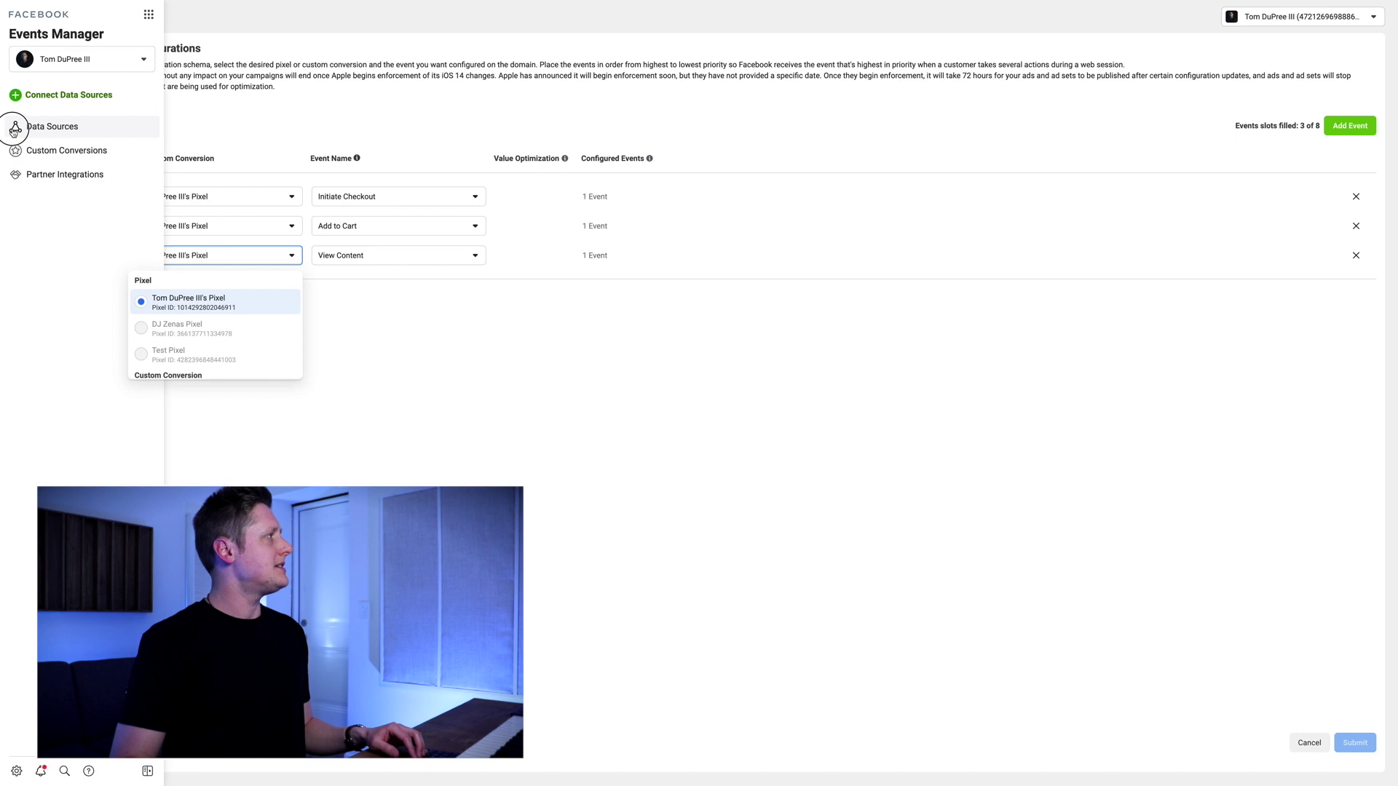
left_click(52, 126)
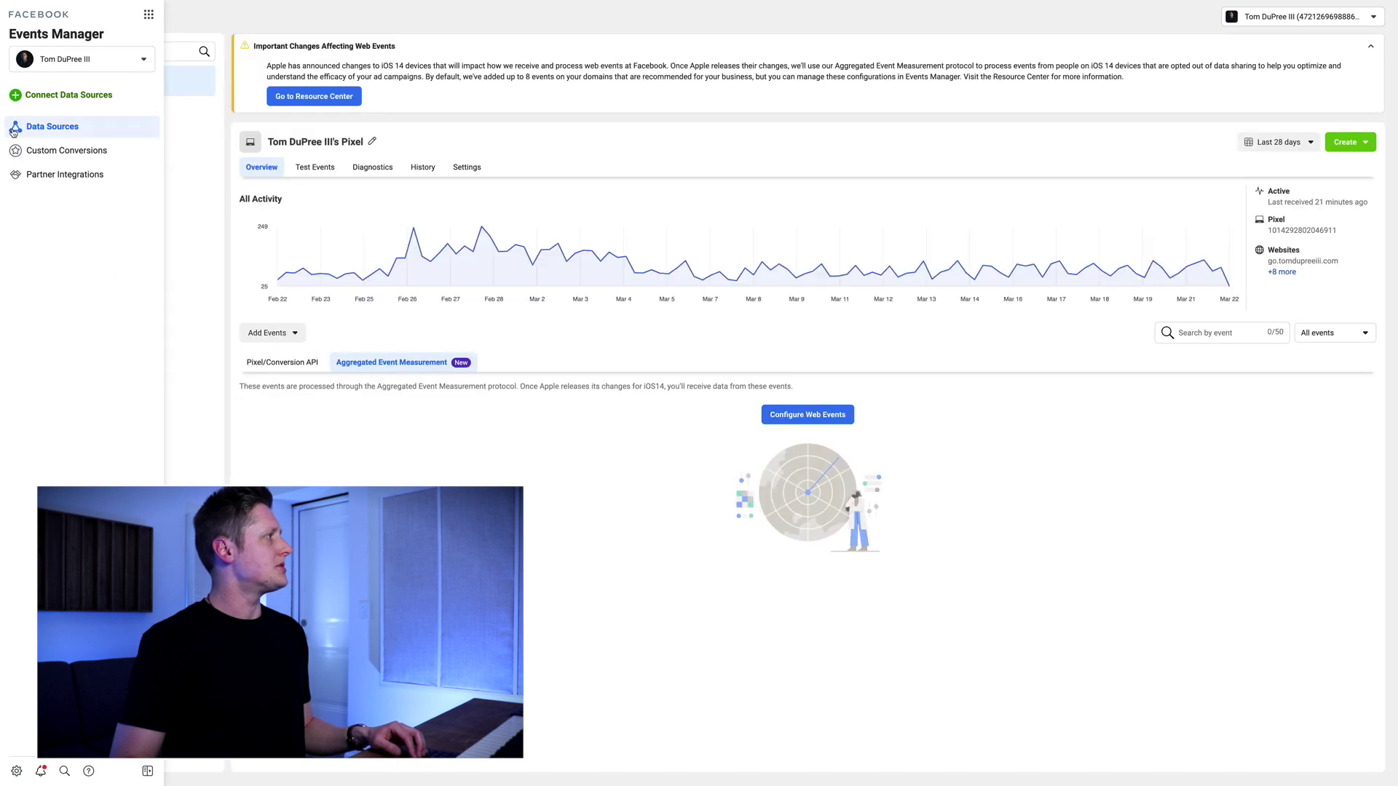
Open the Test Pixel's Settings tab in Events Manager
left_click(145, 154)
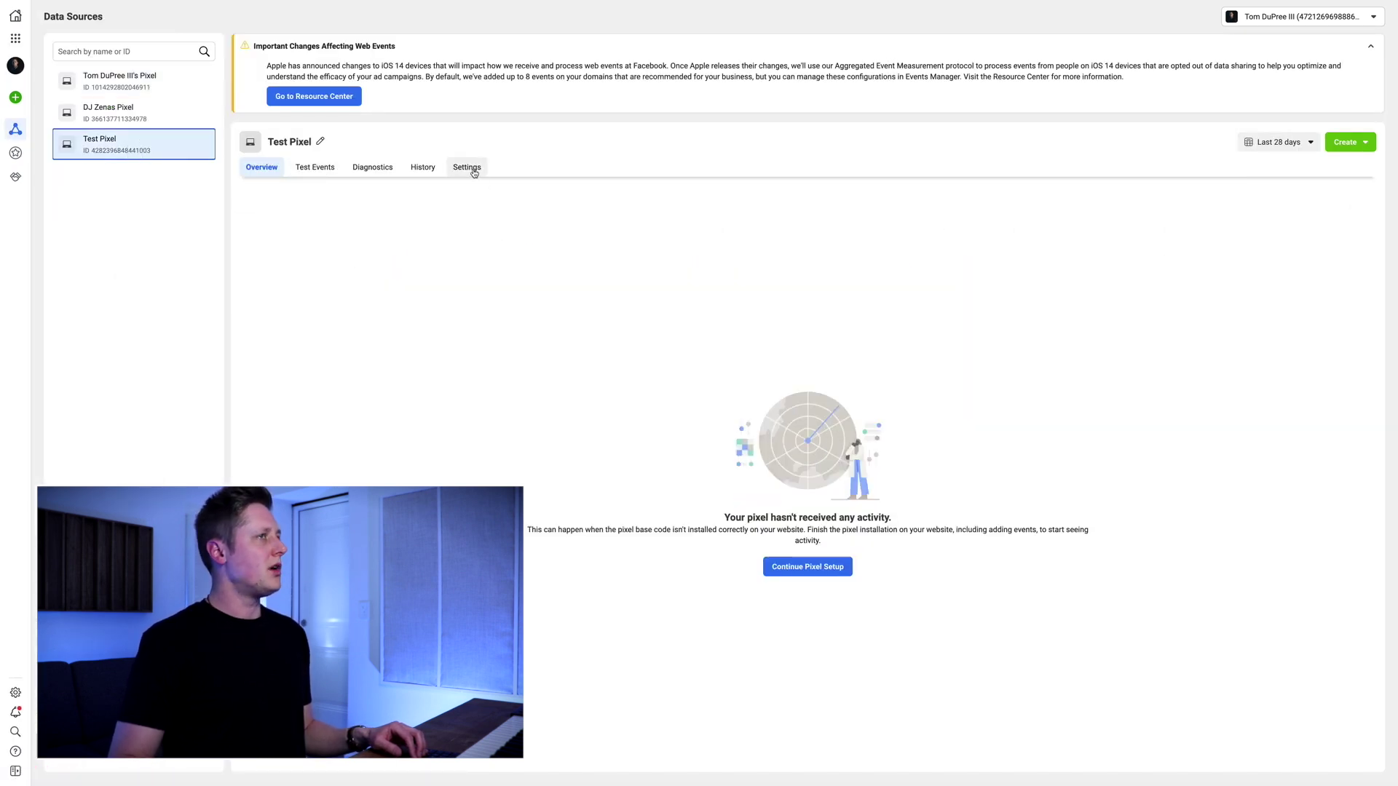
left_click(470, 168)
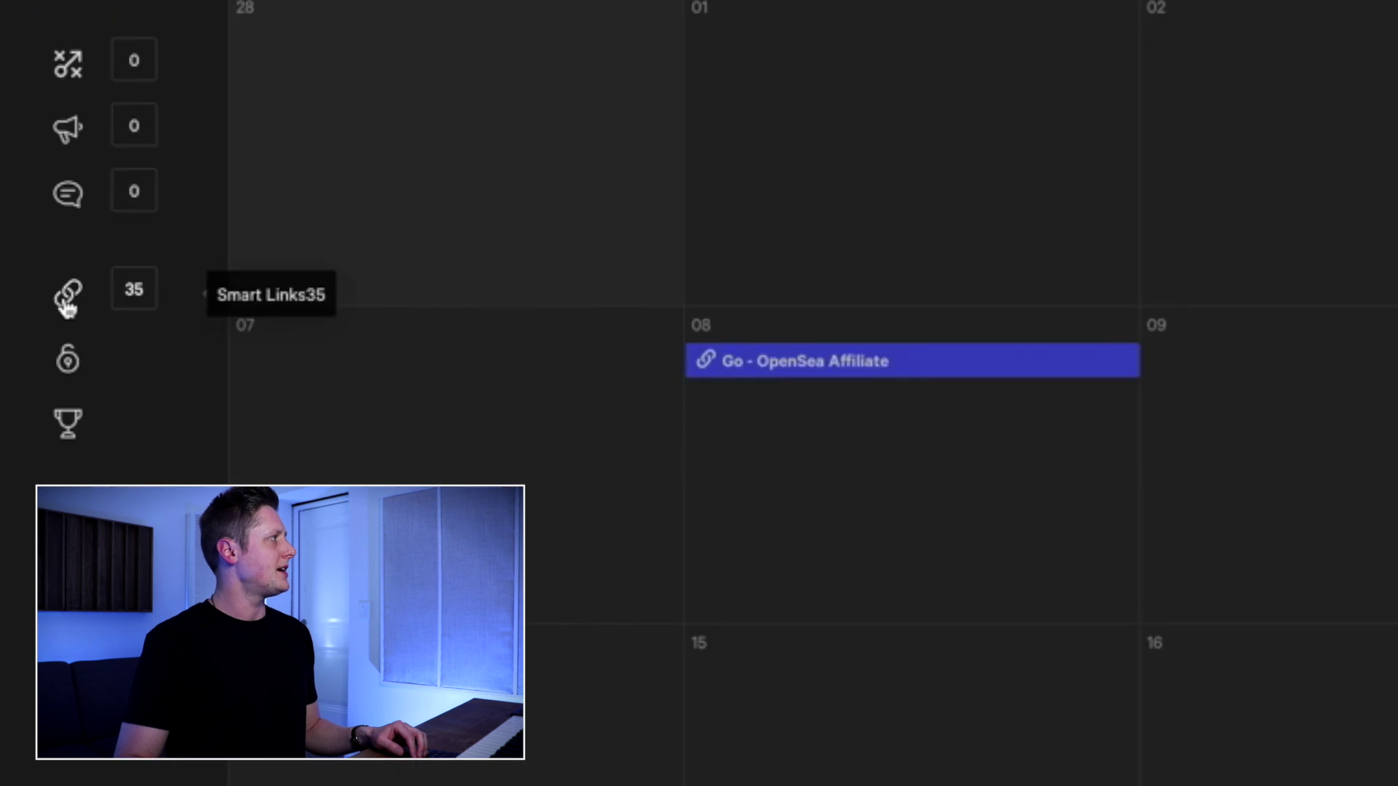
Create a new link campaign from the Music template for an Existing Release
left_click(69, 297)
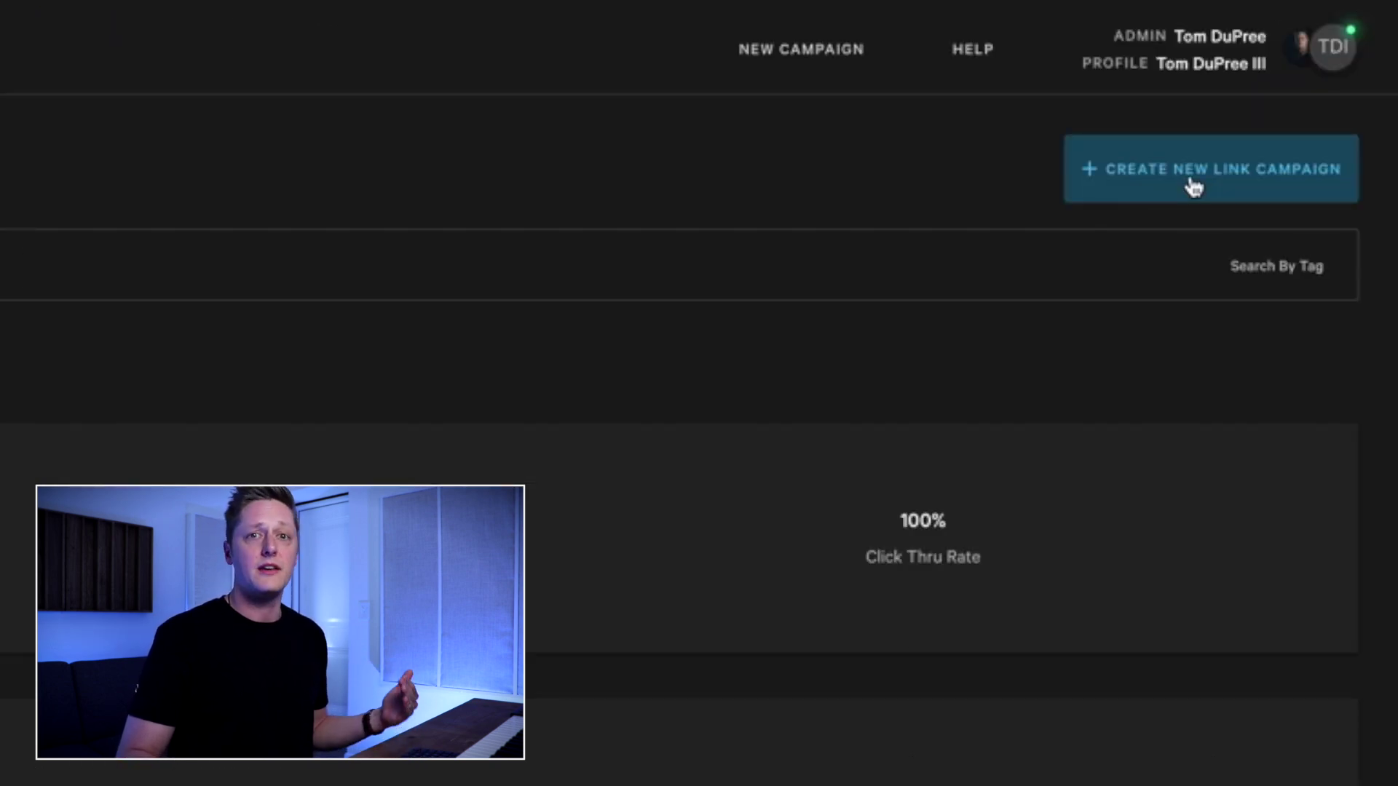
left_click(1193, 187)
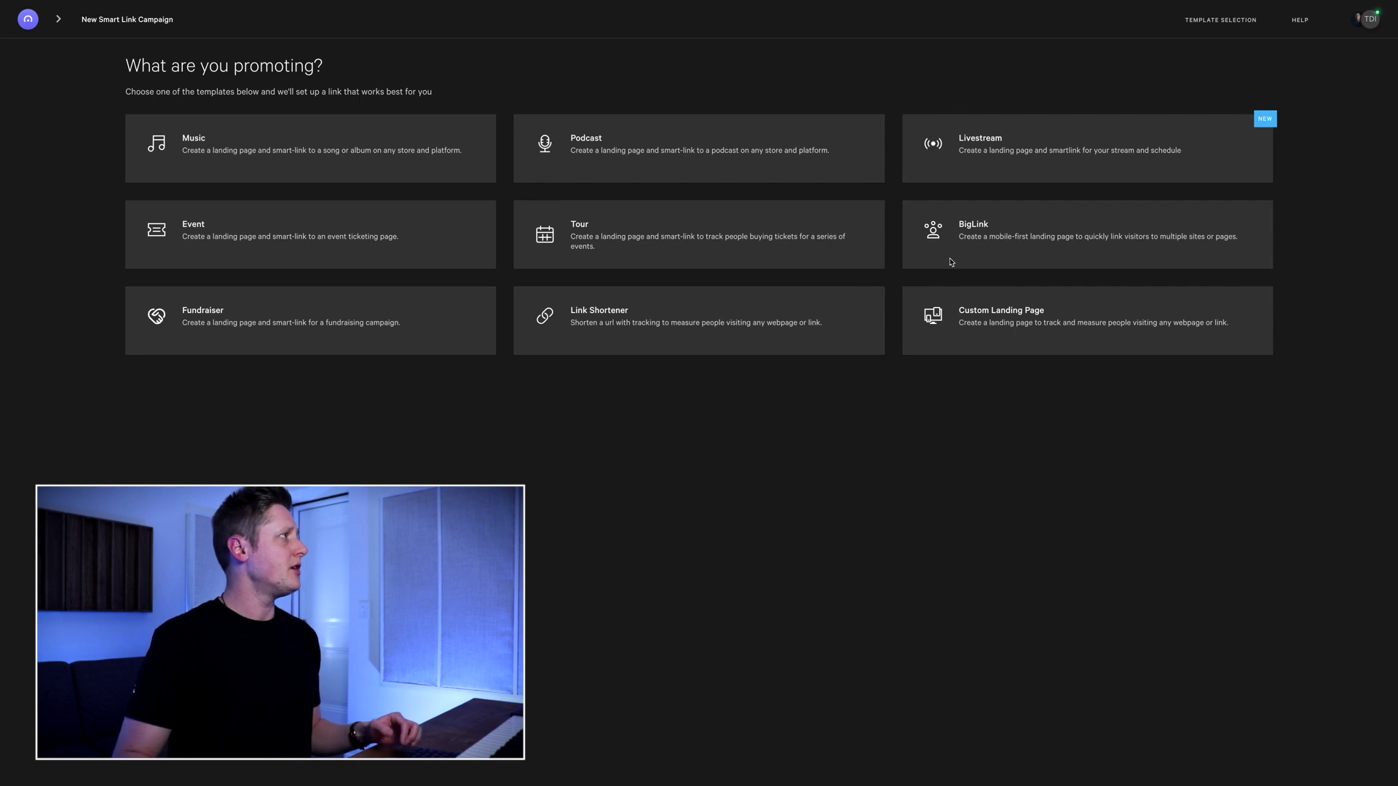
left_click(291, 150)
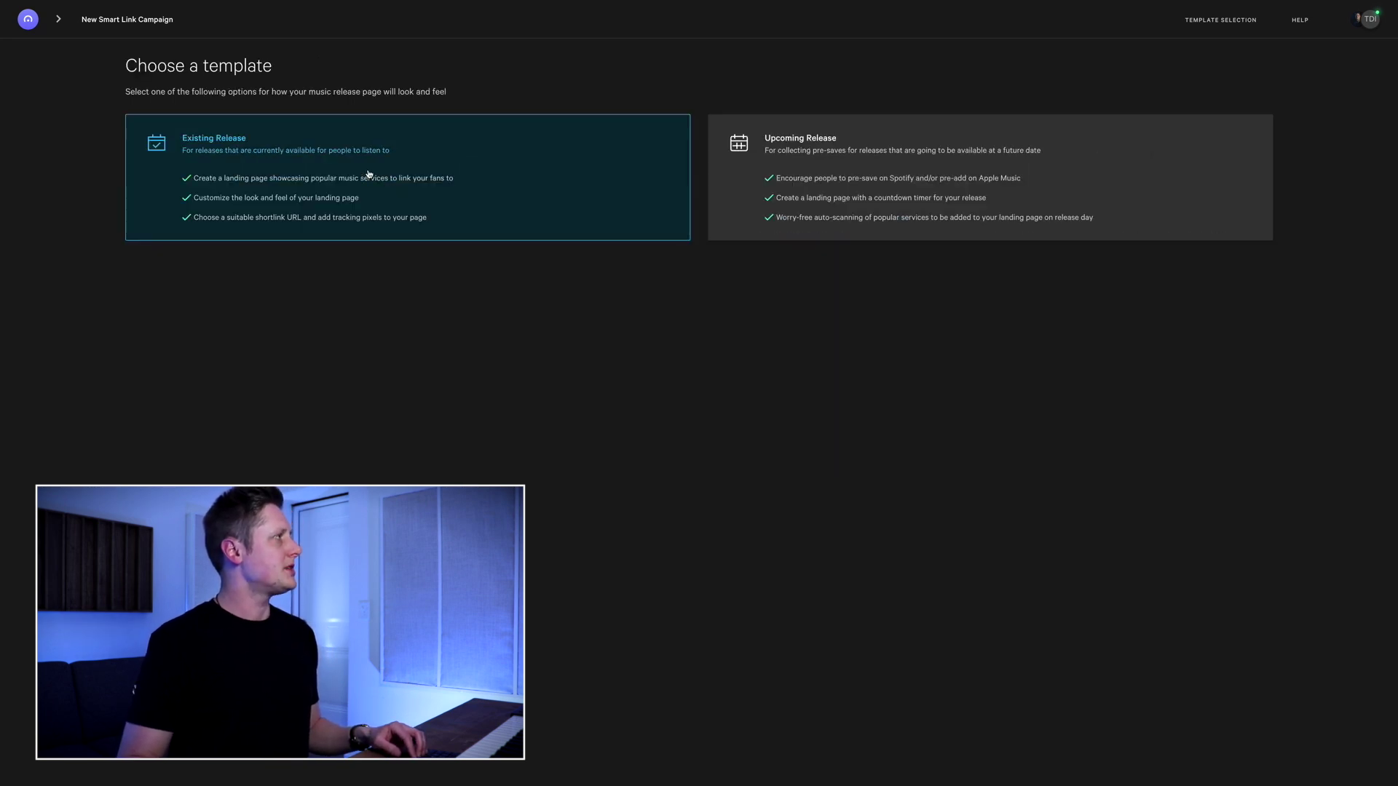
left_click(369, 174)
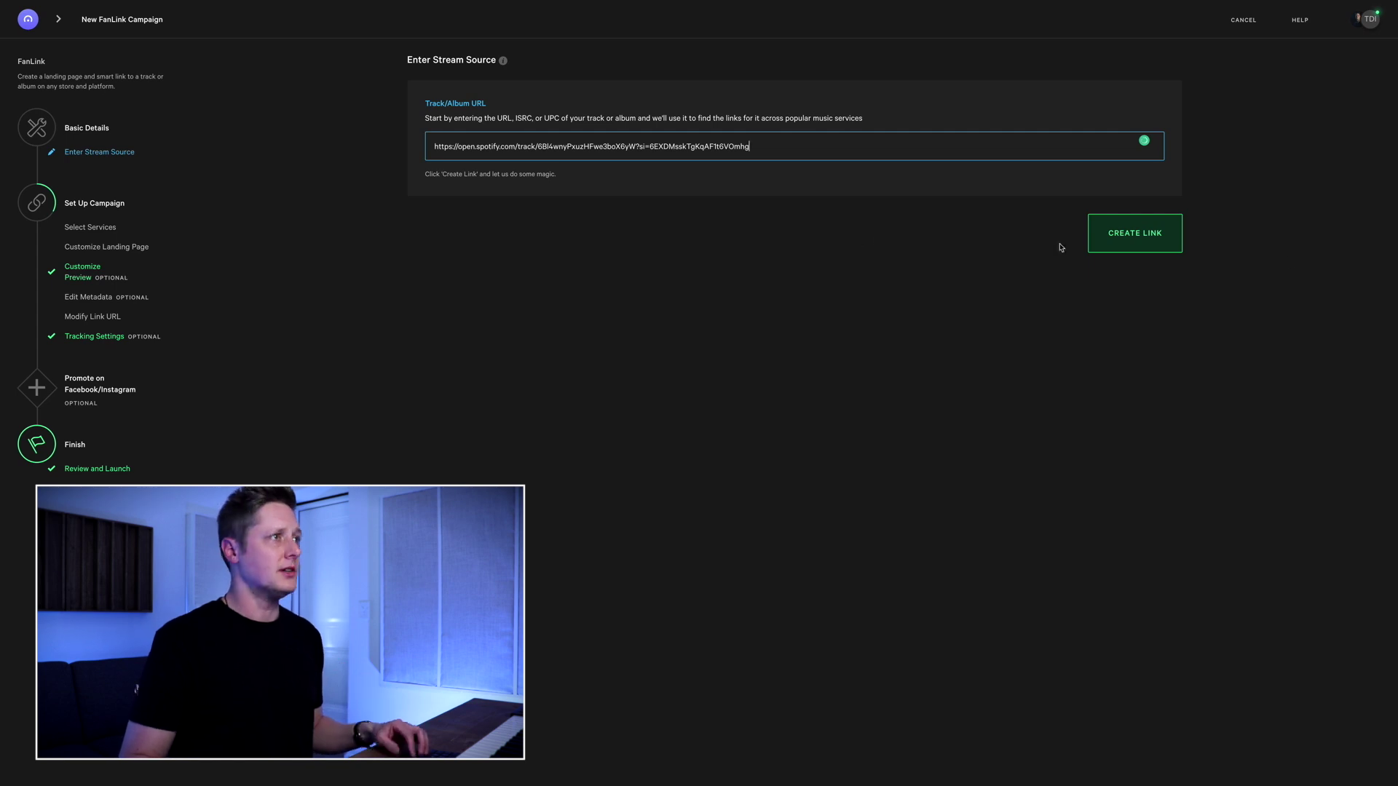
Generate the 'Holding On' link from the Spotify track and accept the matched services list
left_click(1142, 237)
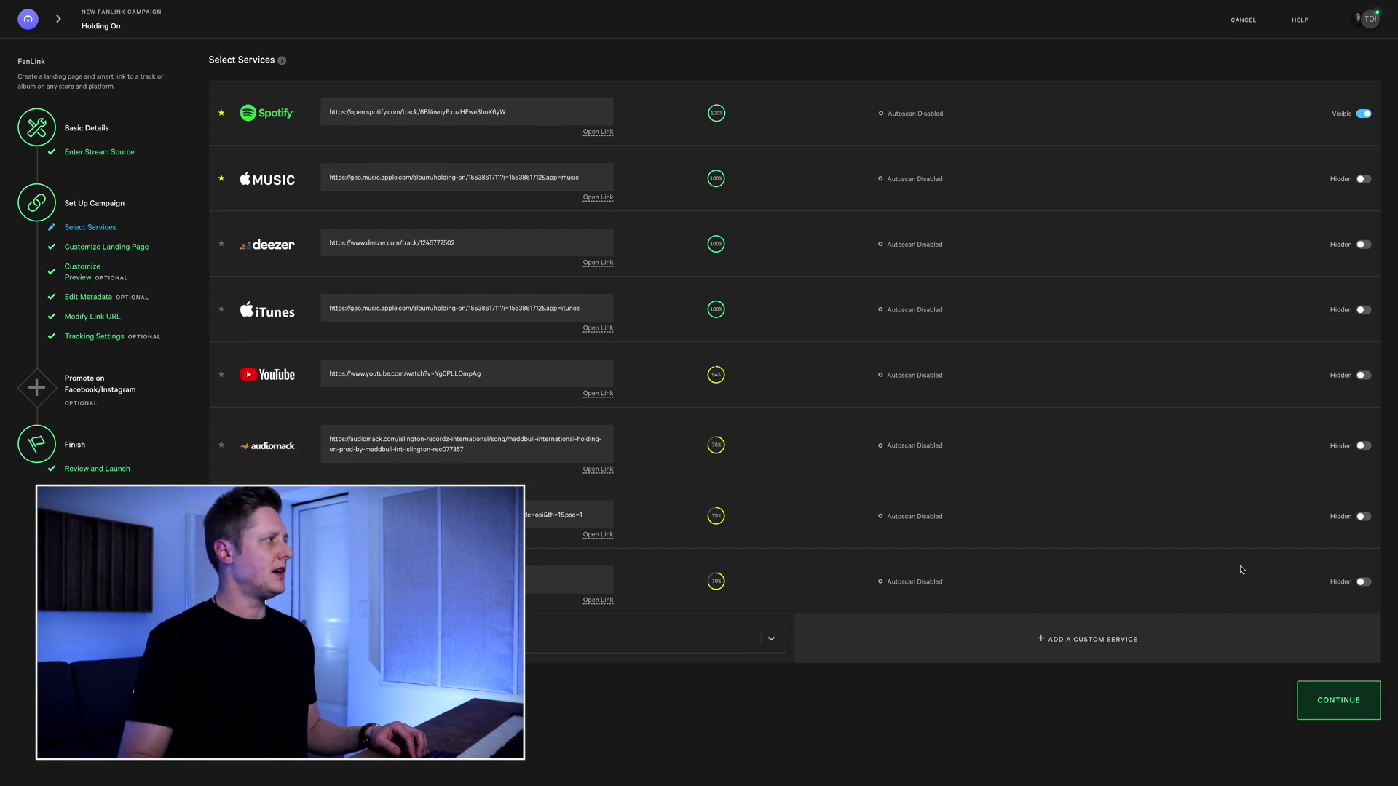
left_click(1342, 707)
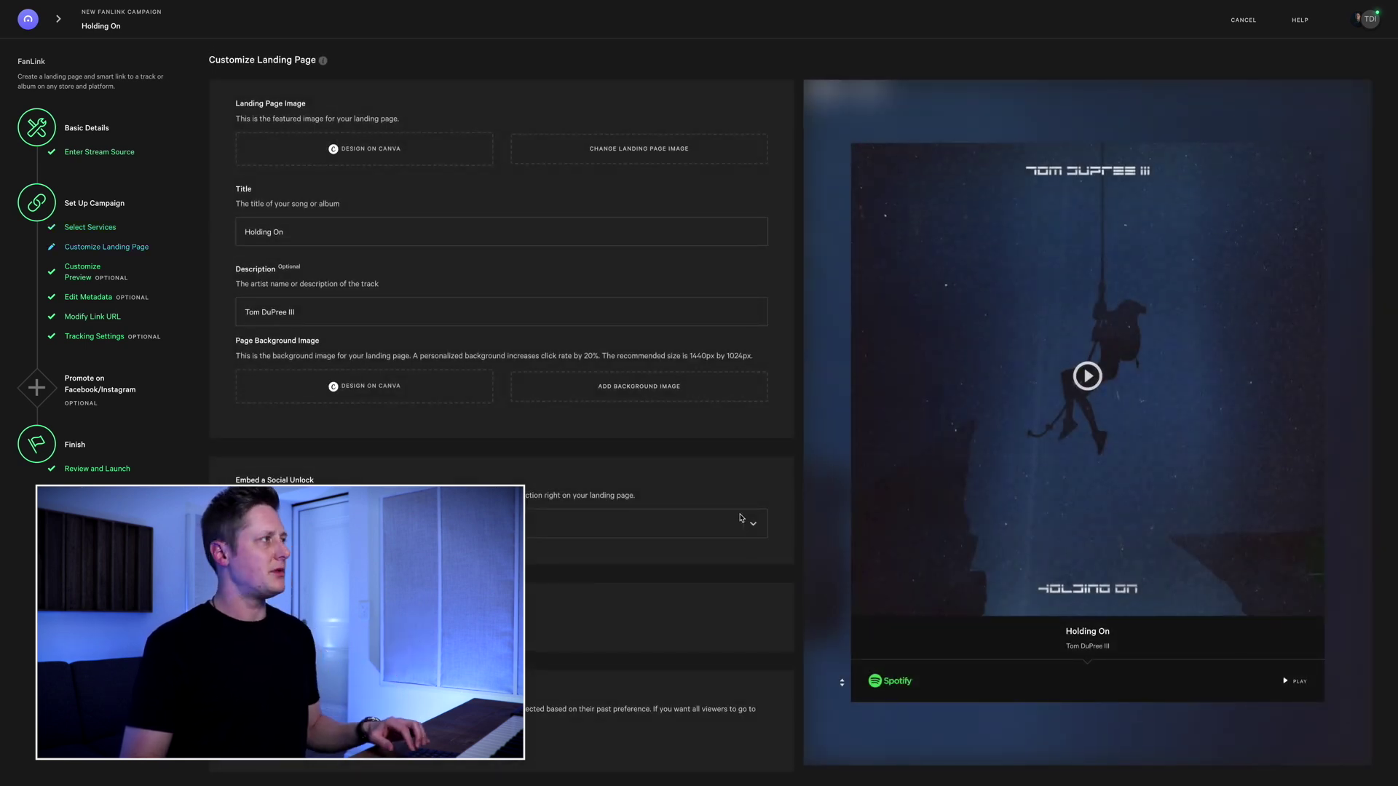
Accept the landing page, delete the preview audio link URL, and continue to metadata
scroll(705, 503, "down", 5)
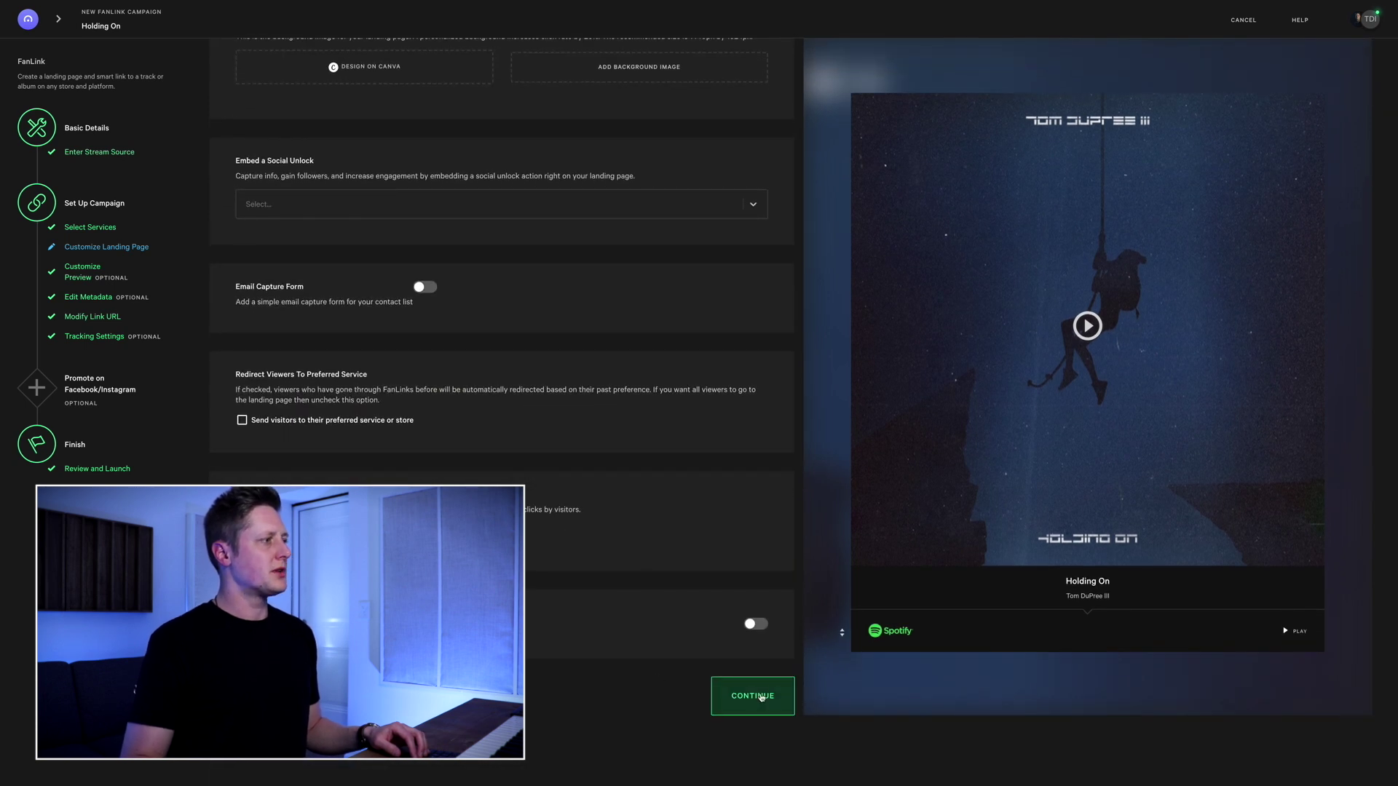
left_click(759, 697)
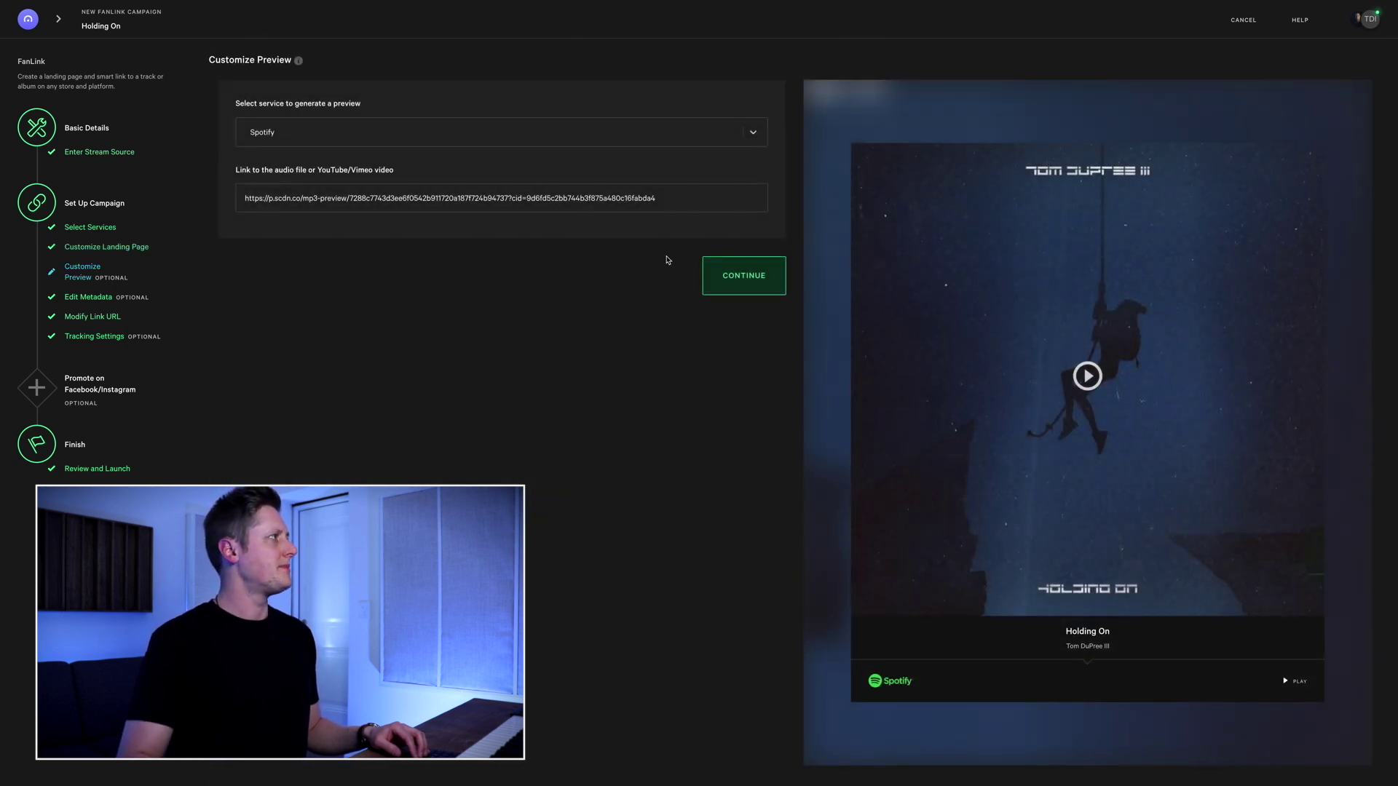
double_click(699, 201)
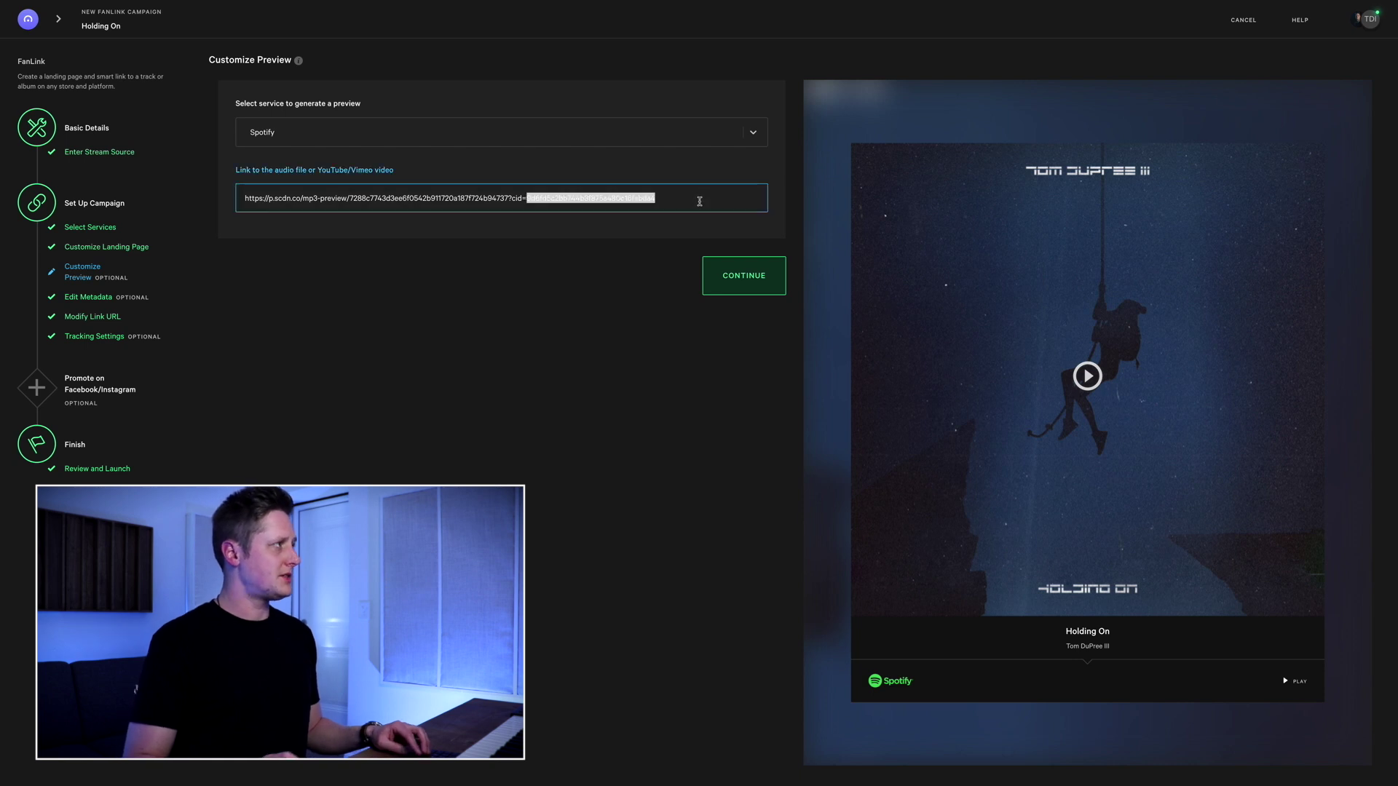
key("ctrl+a")
key("BackSpace")
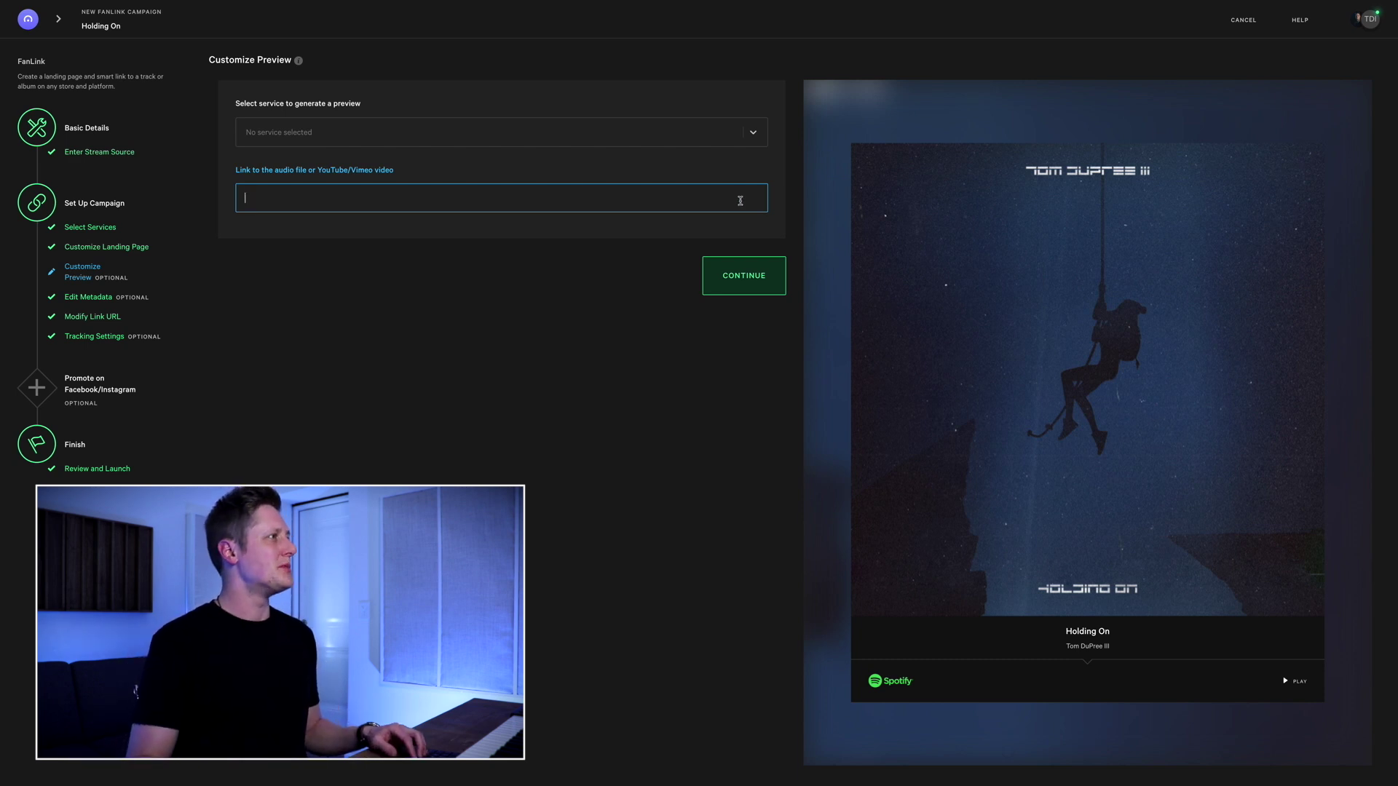
left_click(744, 276)
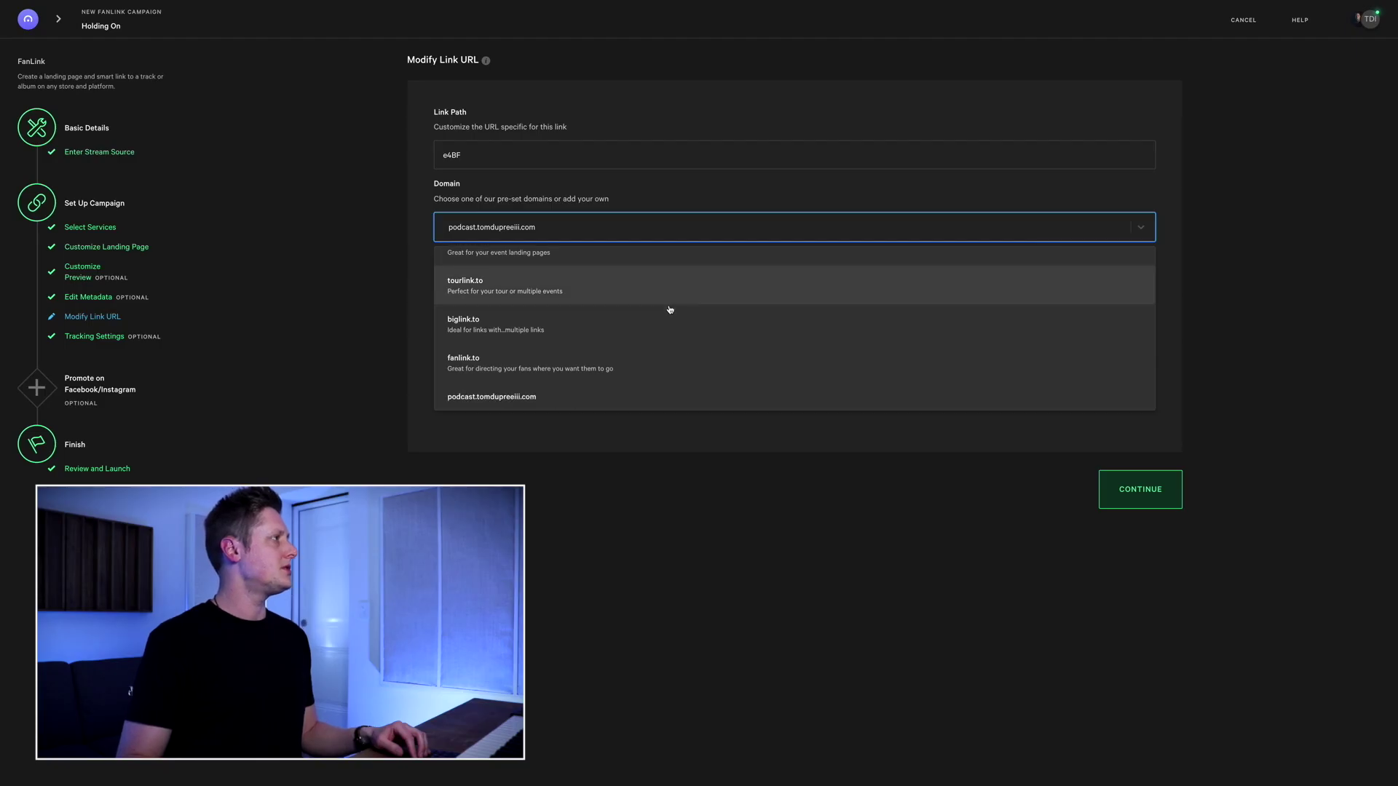
Set the link domain to go.tomdupreeiii.com and the path to 'holding-on-test', then continue
scroll(669, 309, "down", 2)
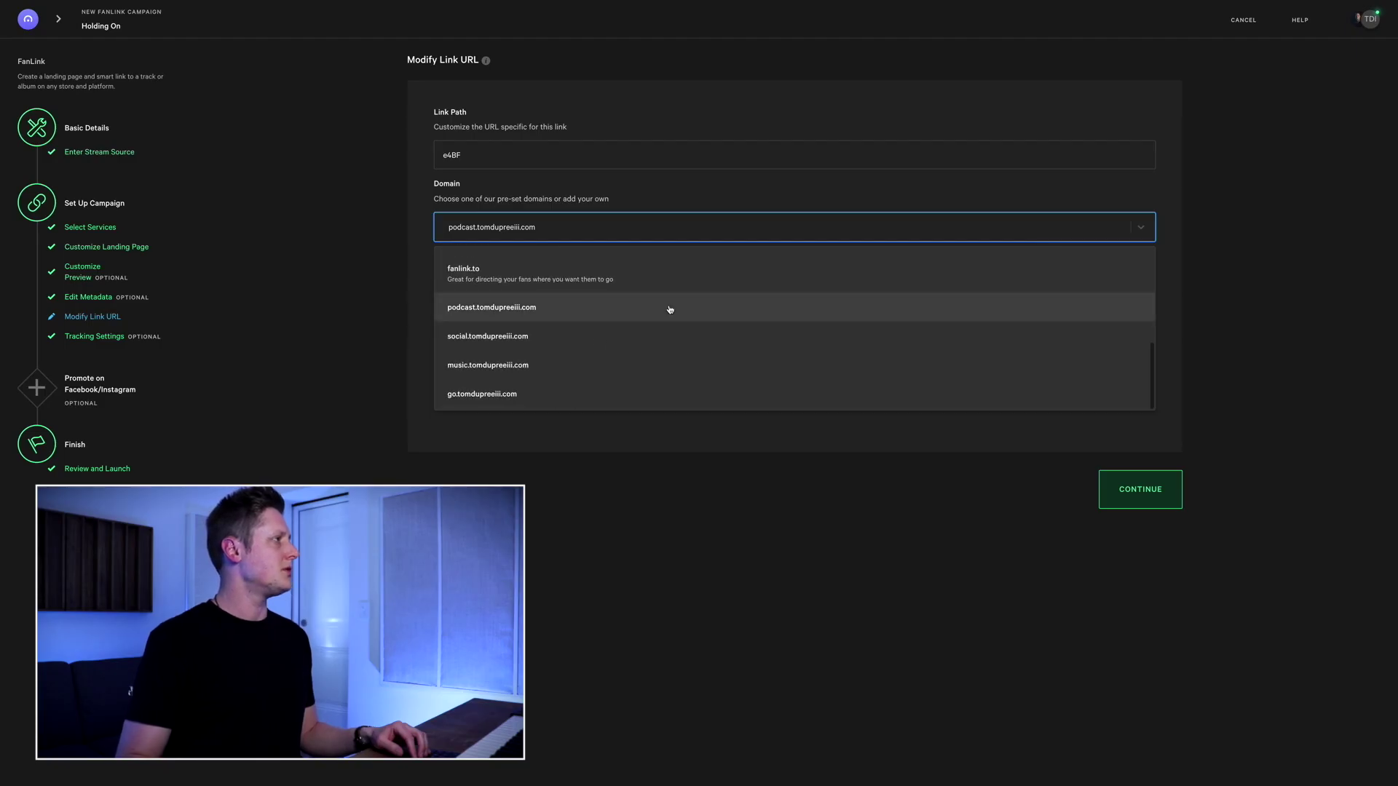
left_click(515, 394)
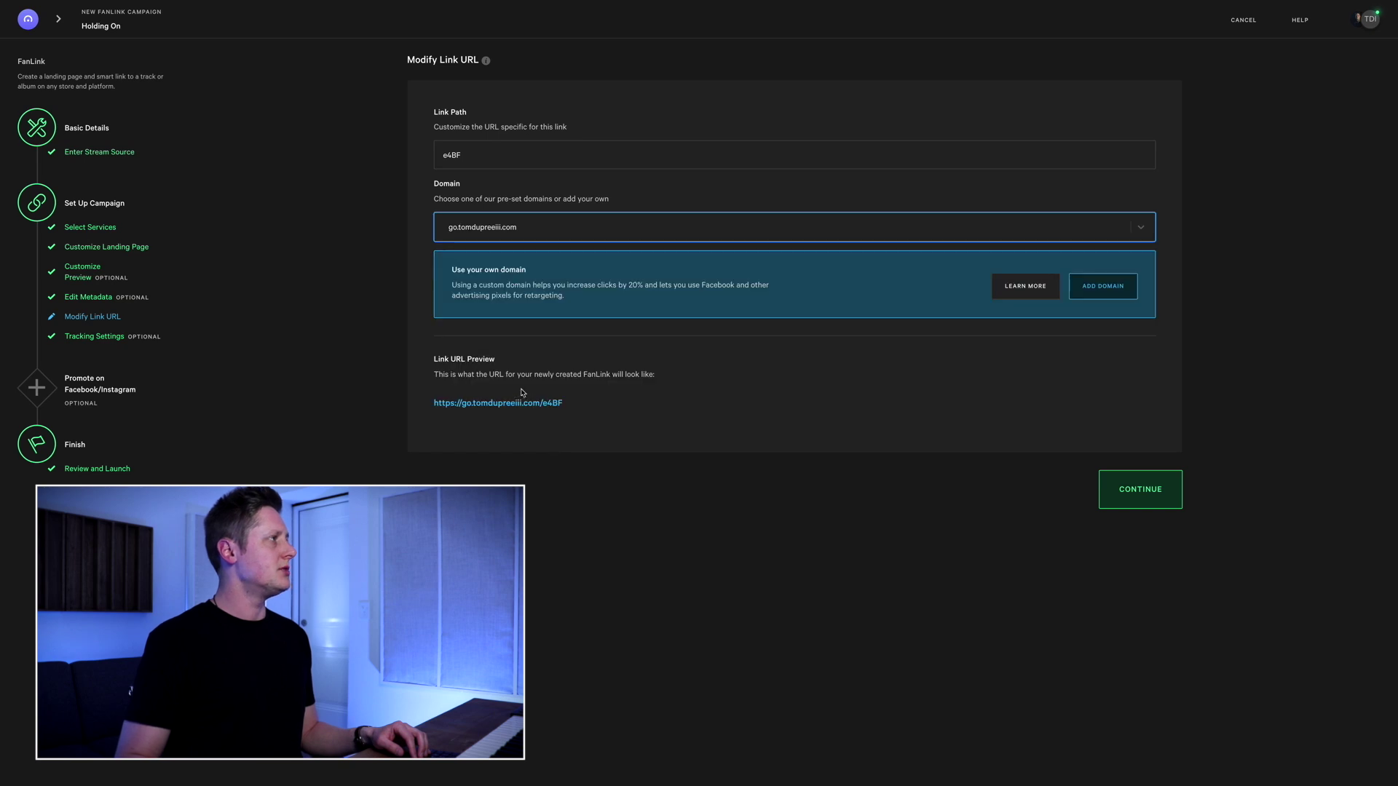
double_click(488, 157)
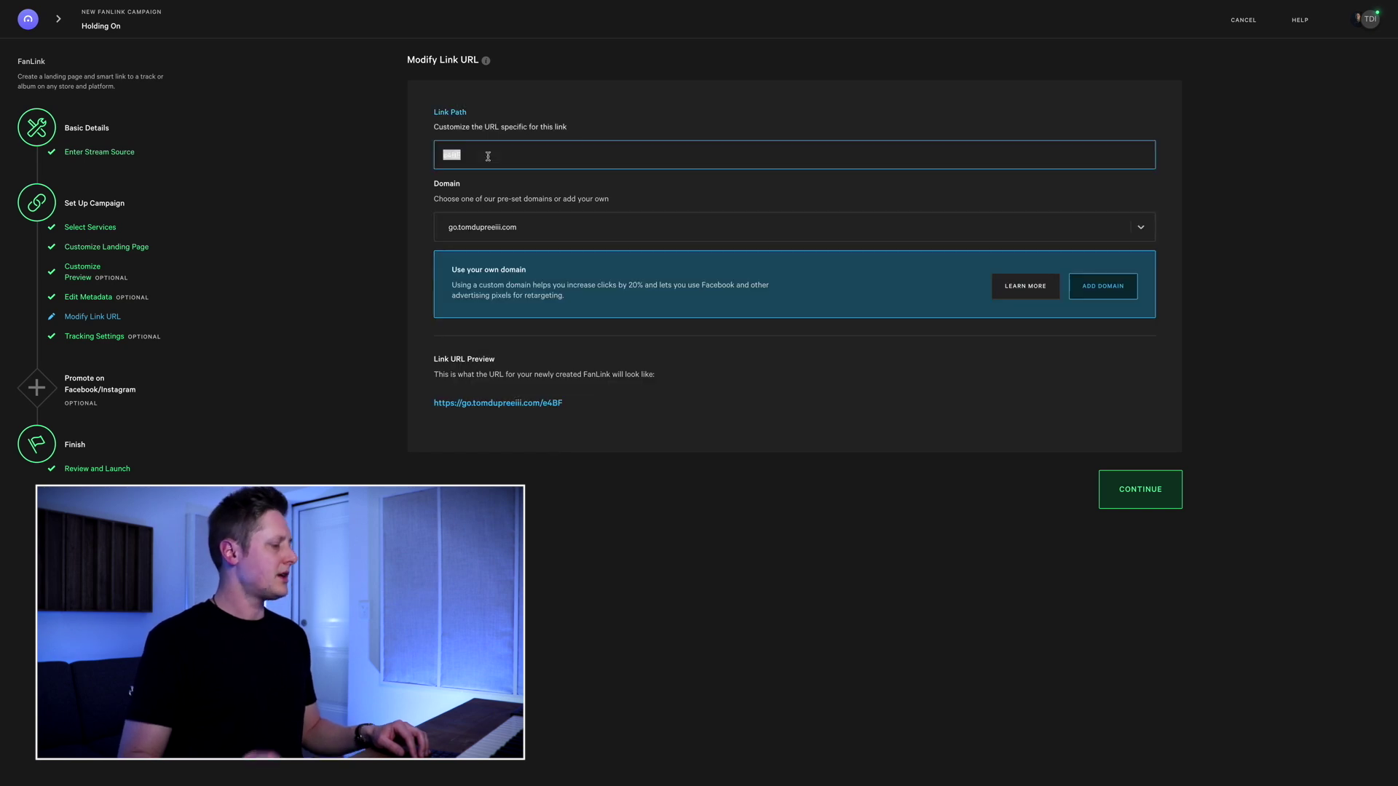
type("holdin")
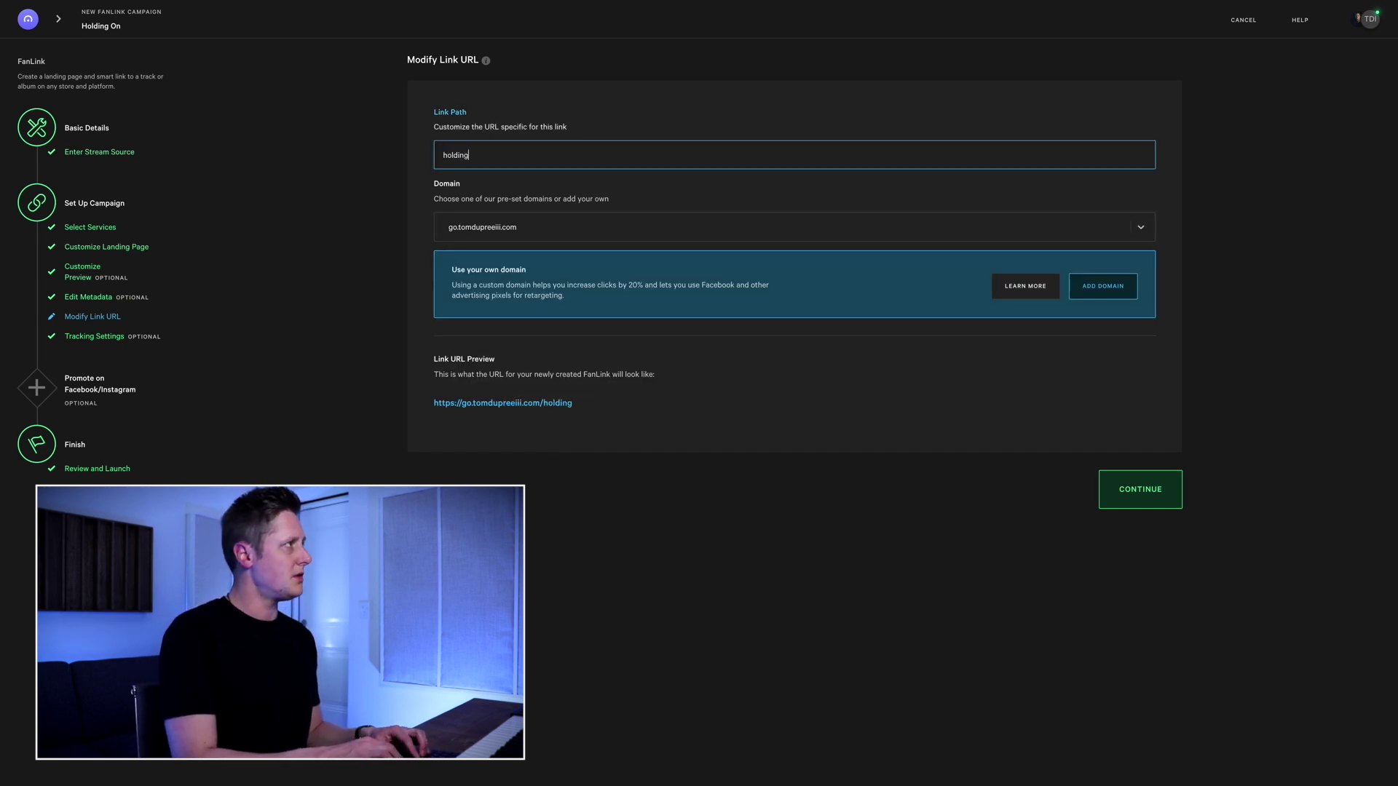
type("g")
type("-on-test")
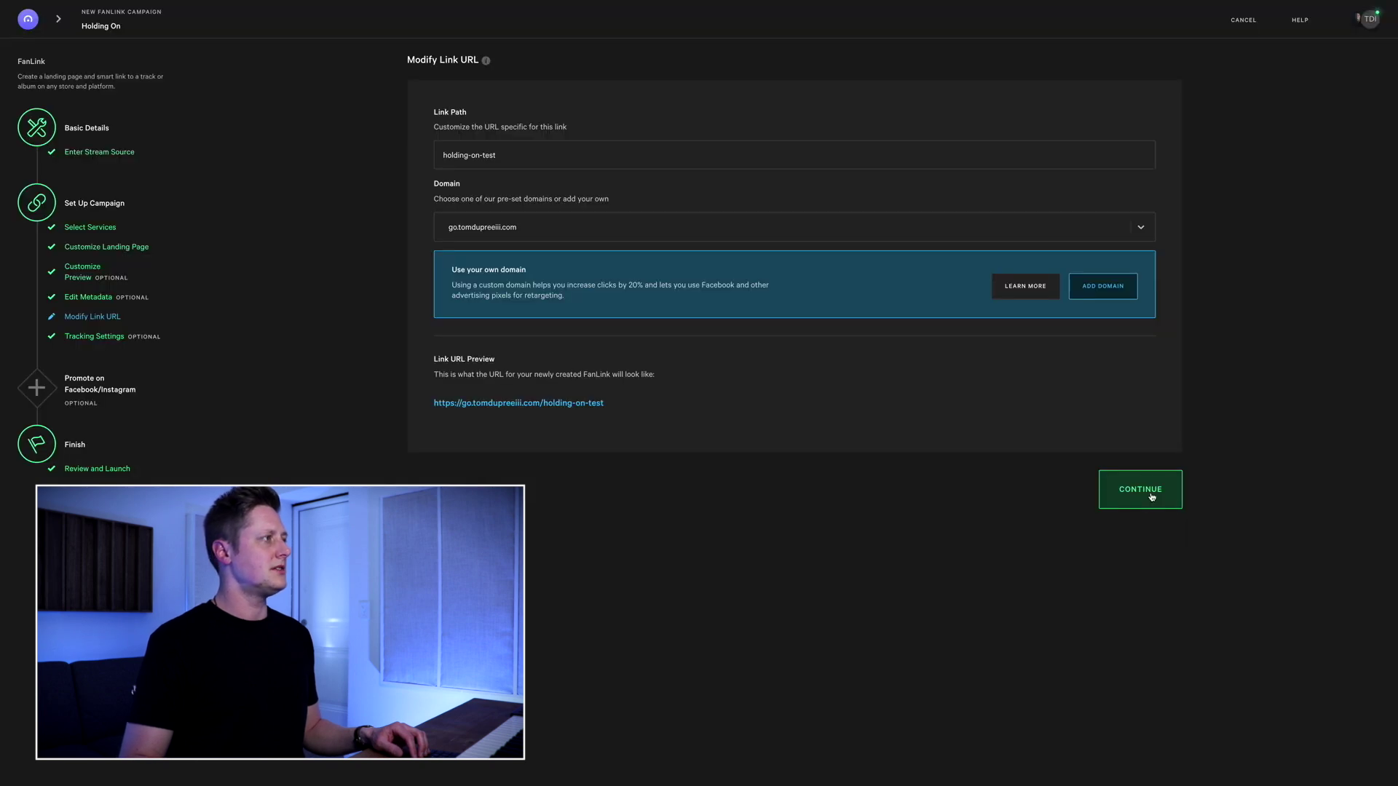
left_click(1151, 497)
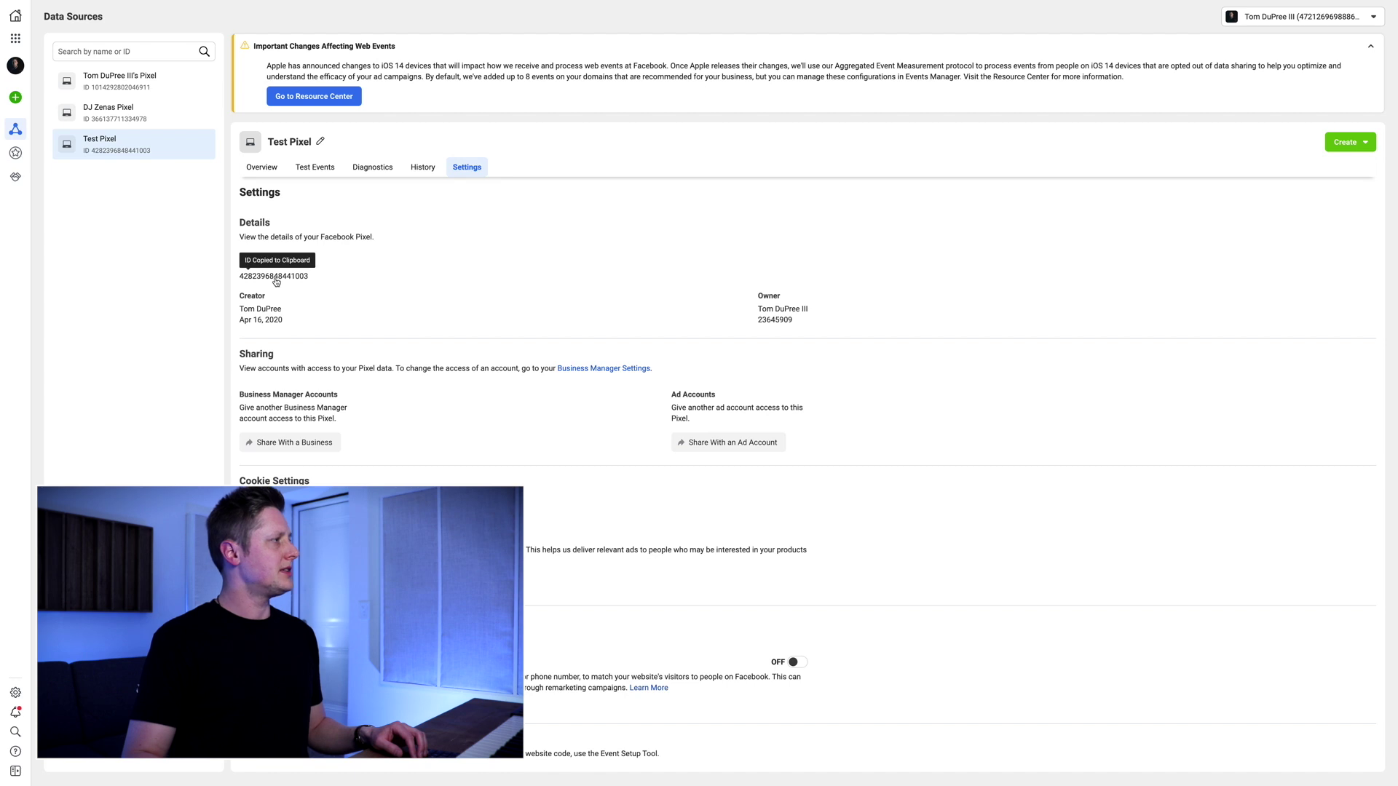
Back in ToneDen tracking settings, clear the old Facebook Pixel ID to replace it with the Test Pixel's
key("ctrl+Tab")
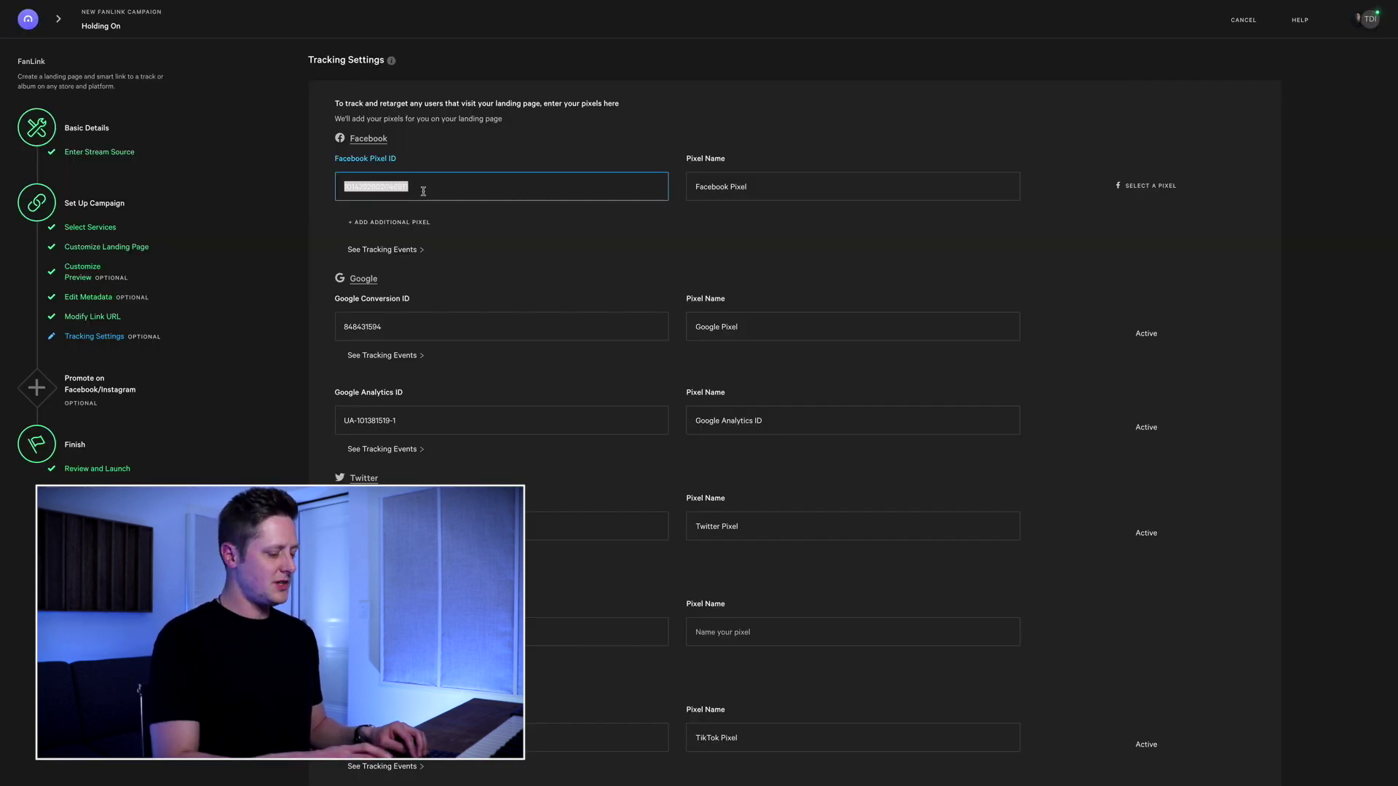
key("BackSpace")
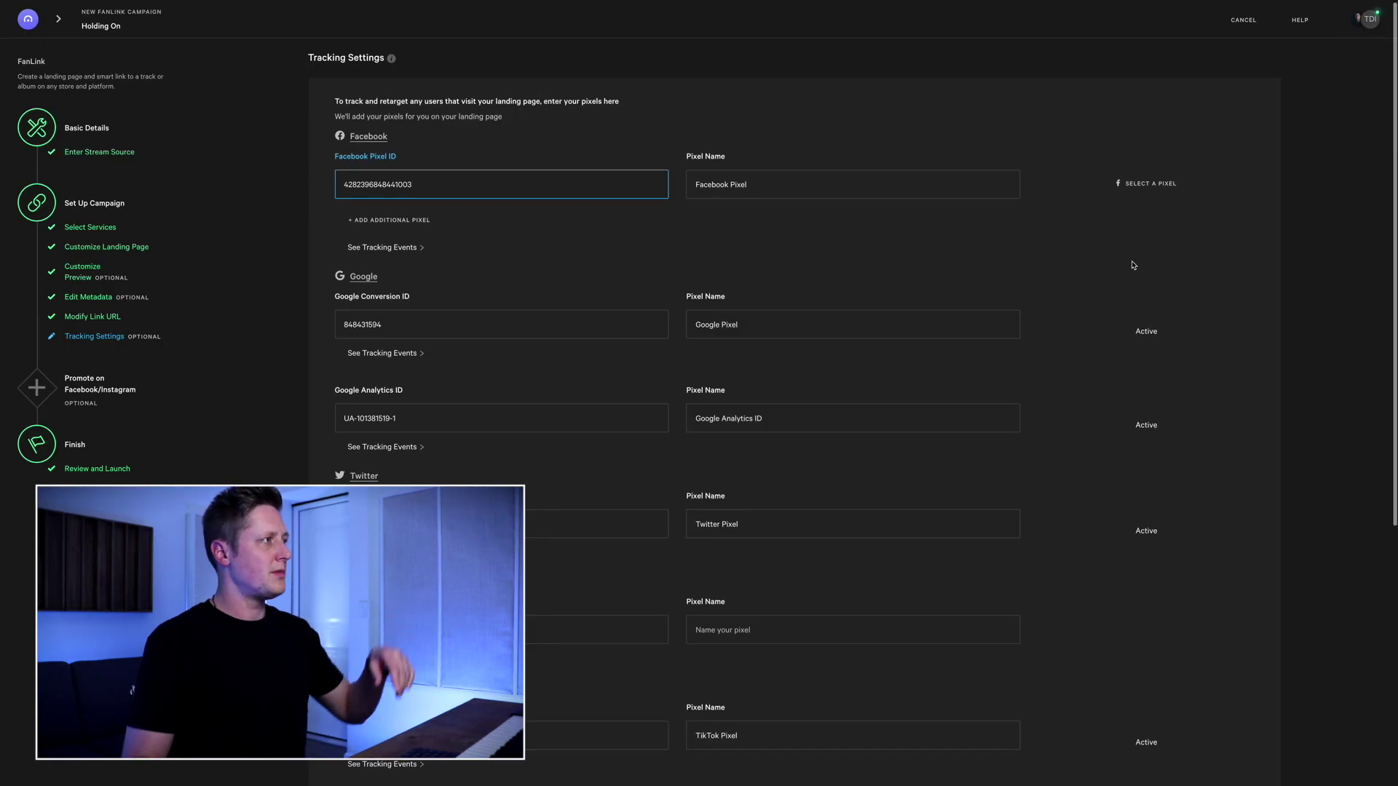
scroll(1133, 264, "down", 5)
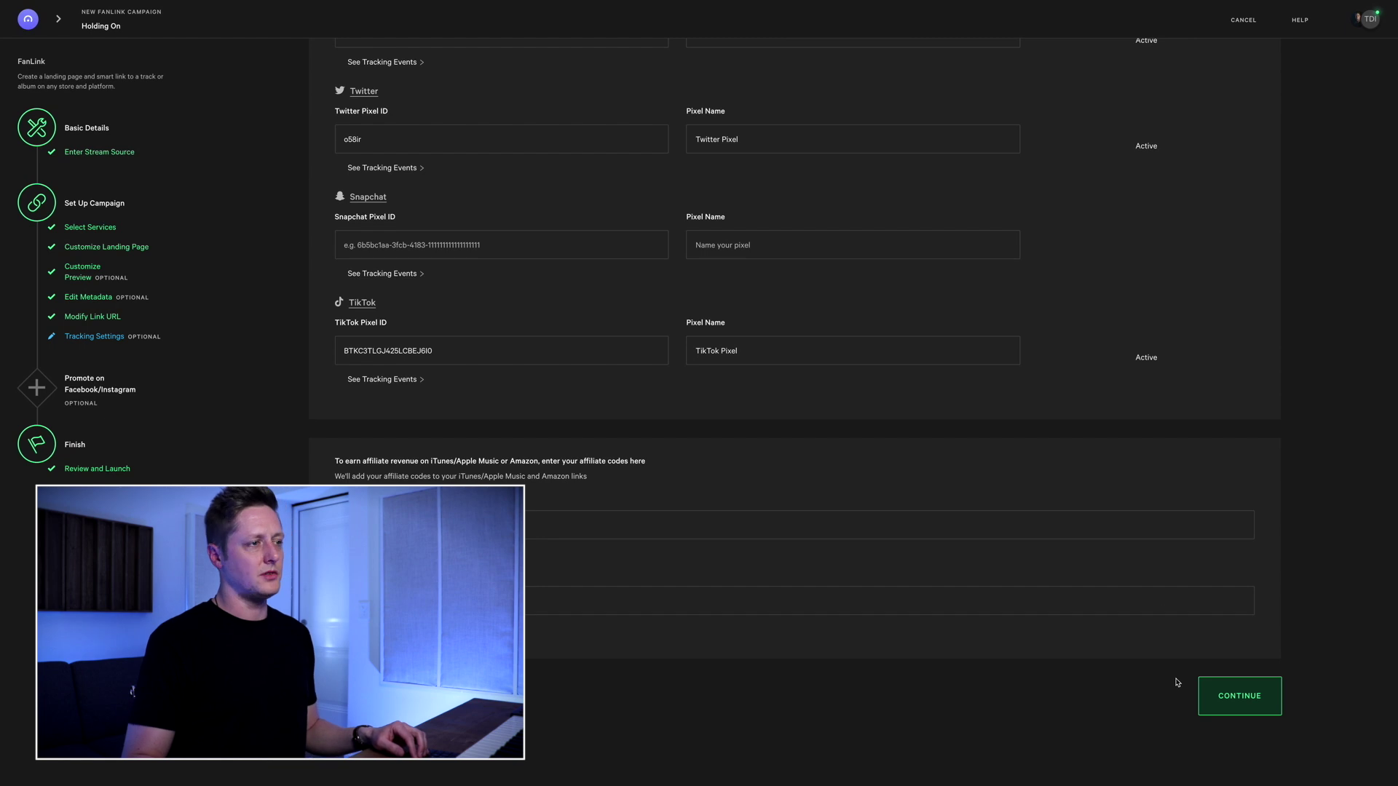
On Review and Launch, append 'Test' to make the campaign name 'Holding On Test' and create the link
left_click(1241, 697)
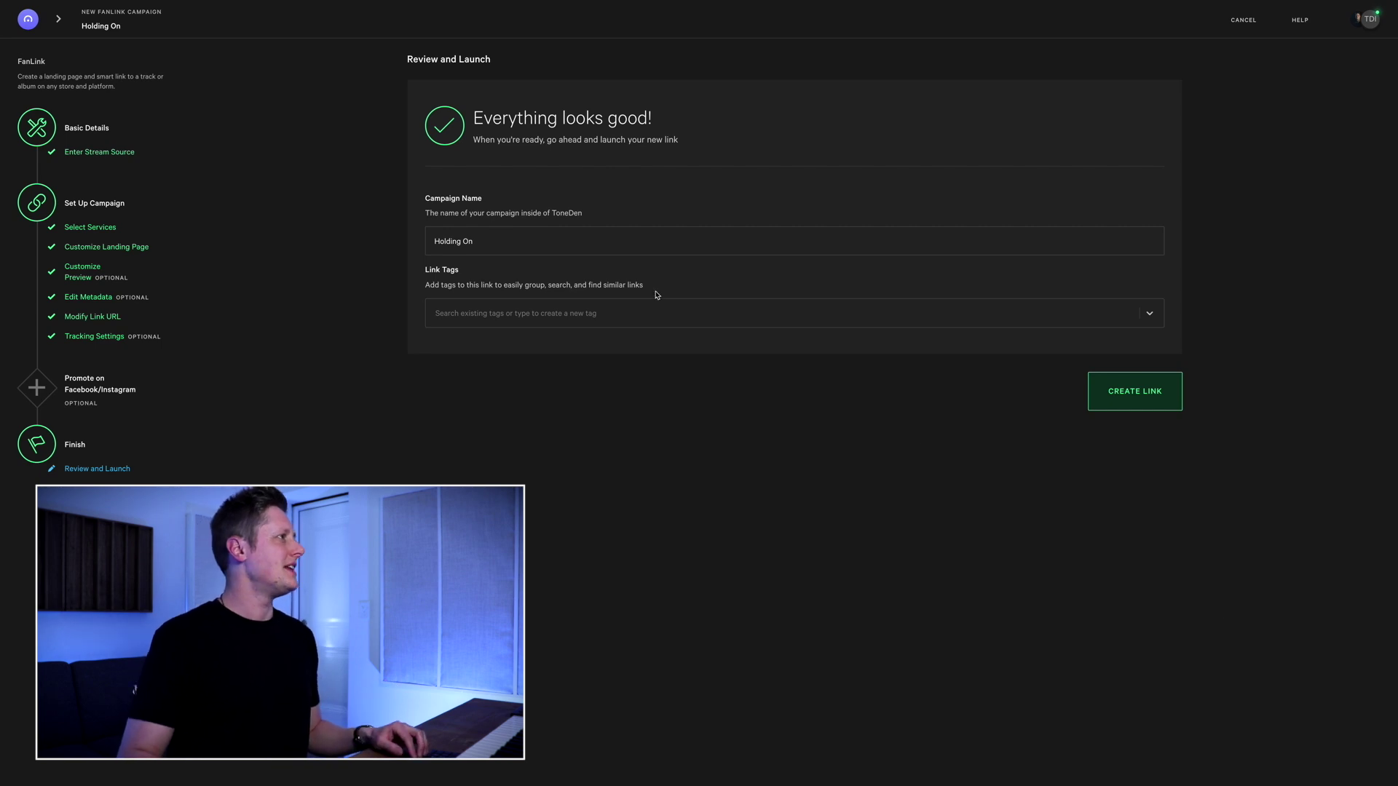
left_click(626, 242)
type("Te")
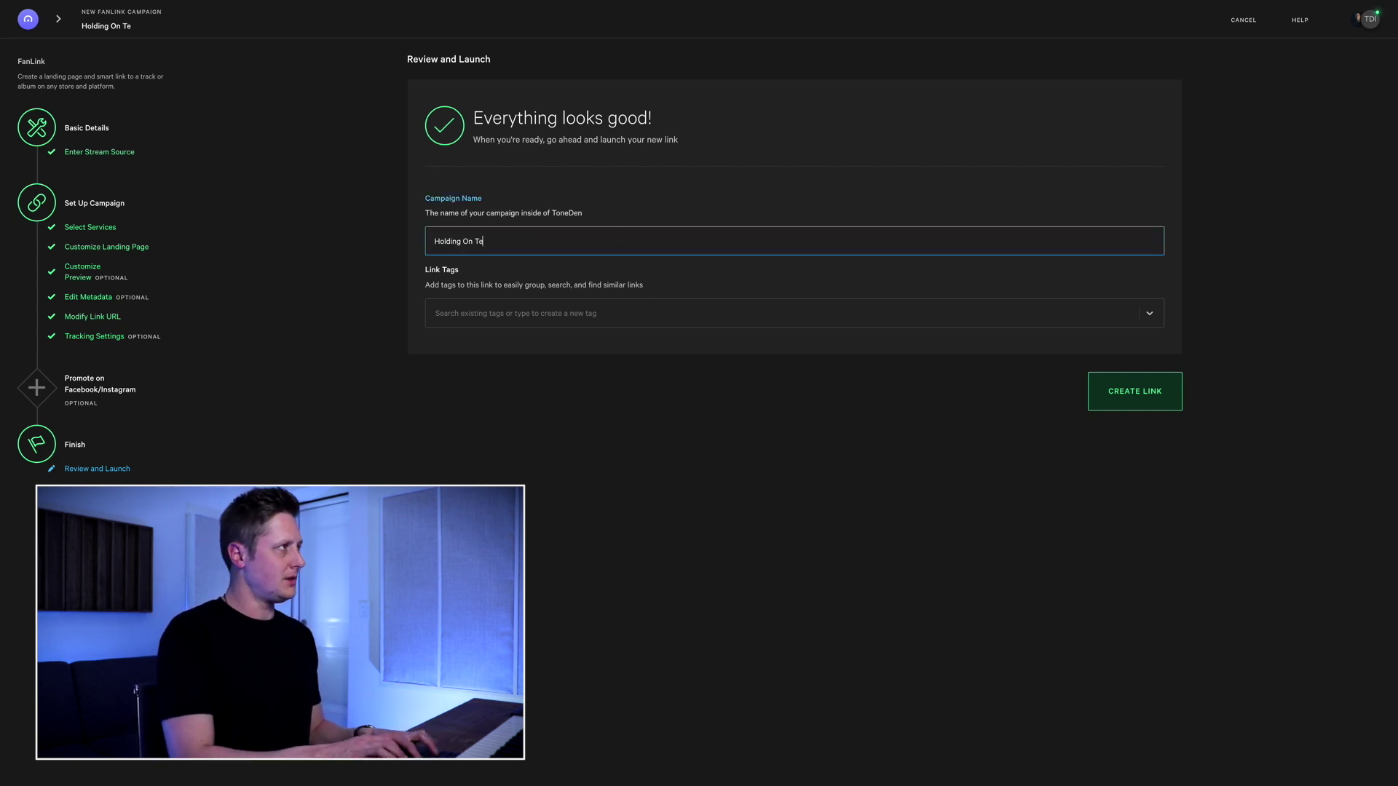
type("st")
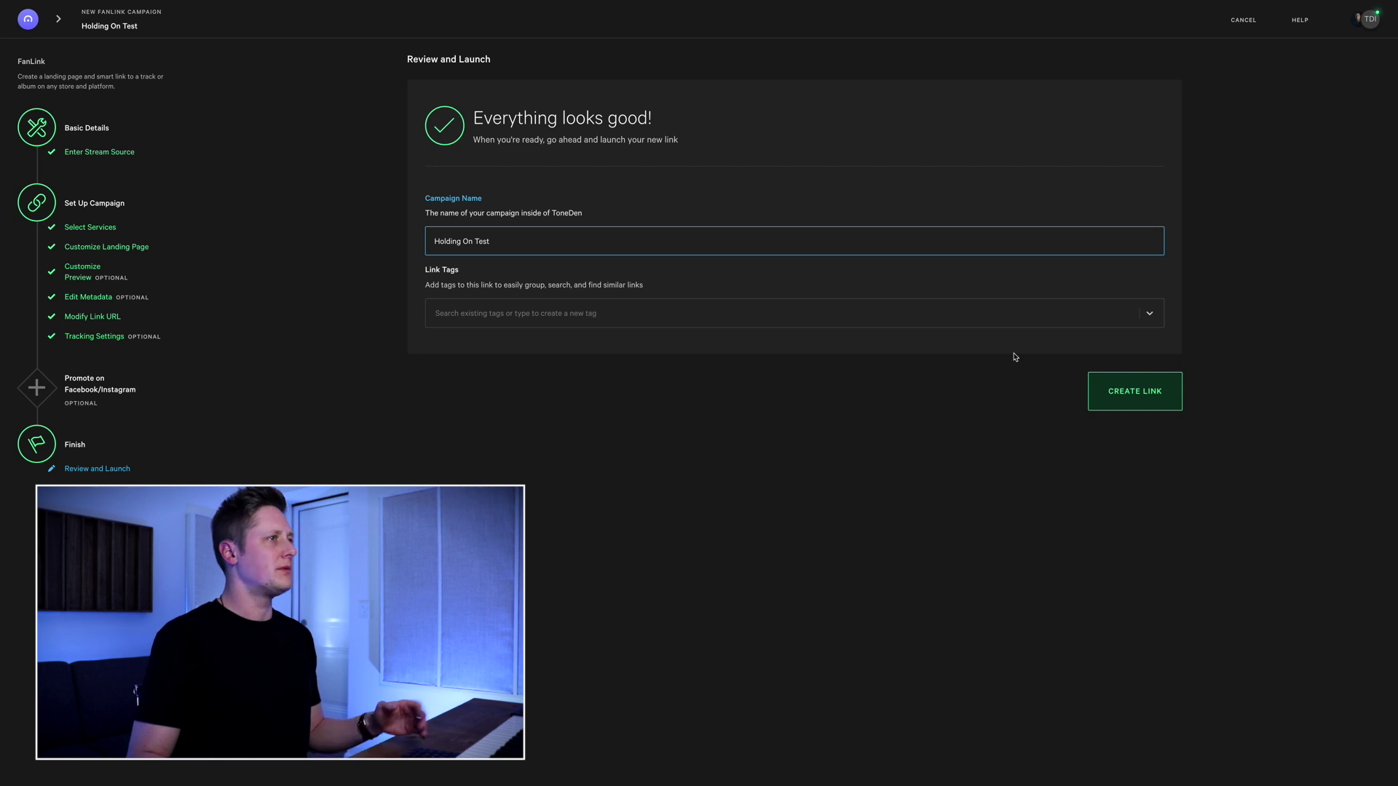
left_click(1153, 401)
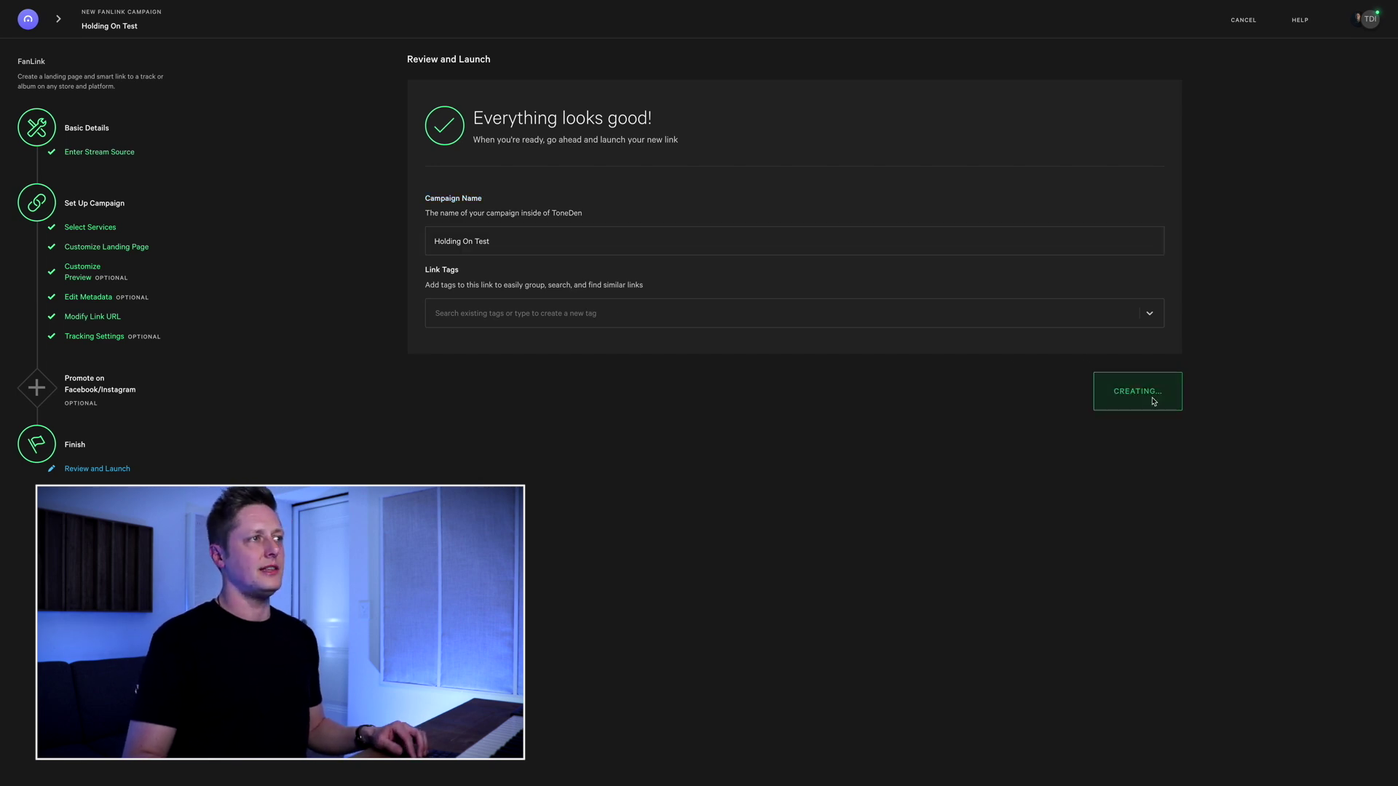